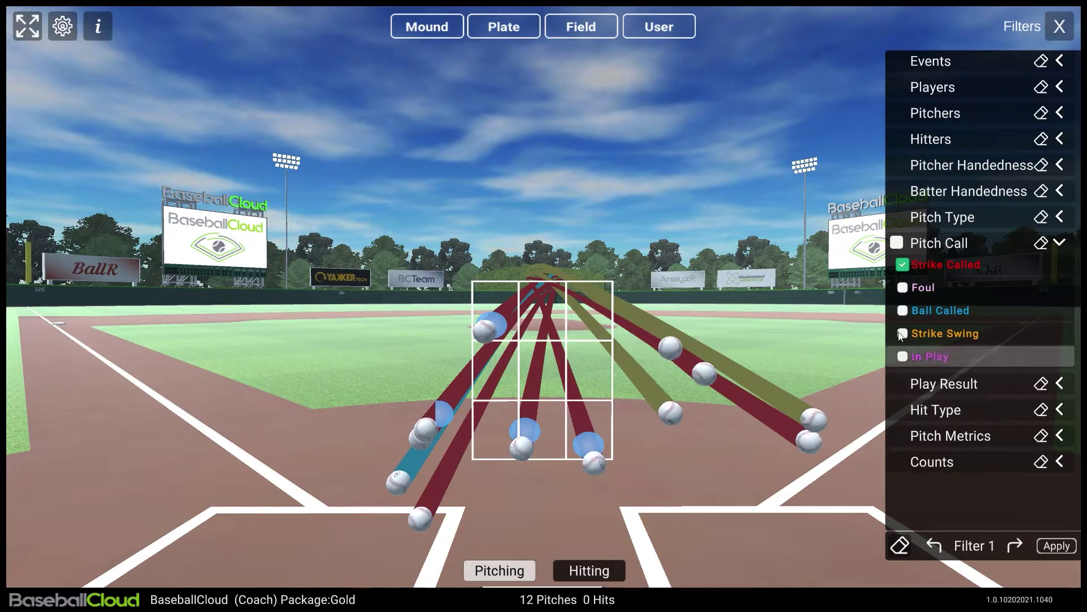
Uncheck Strike Called and apply to restore 77 pitches and 9 hits, then collapse Pitch Call
click(903, 265)
click(1046, 549)
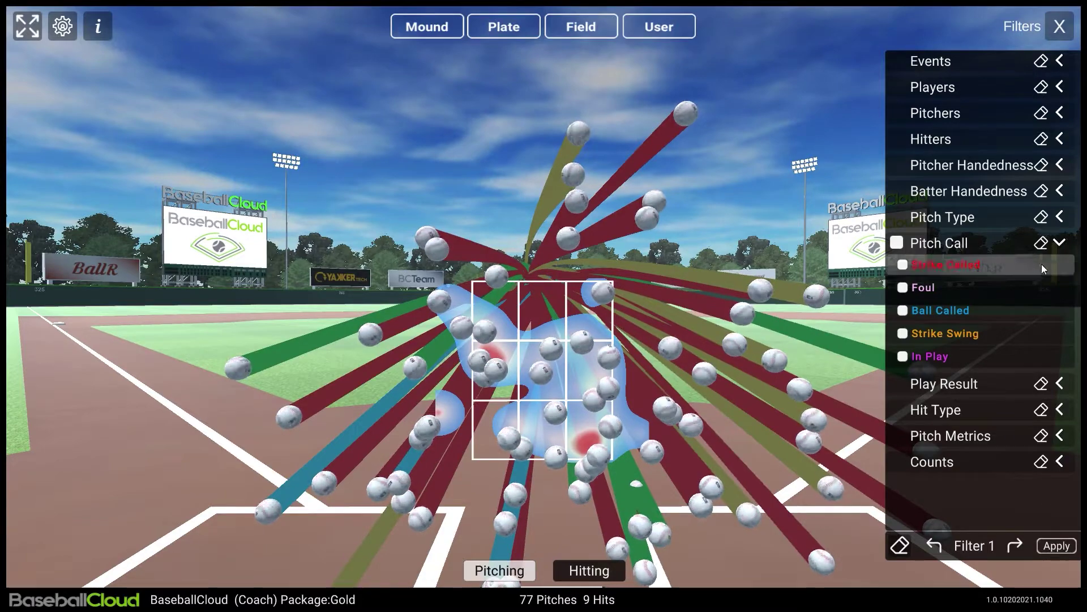
click(1059, 243)
Filter to LH pitchers, then RH pitchers (44 pitches, 6 hits), then clear back to 77 pitches
click(1059, 164)
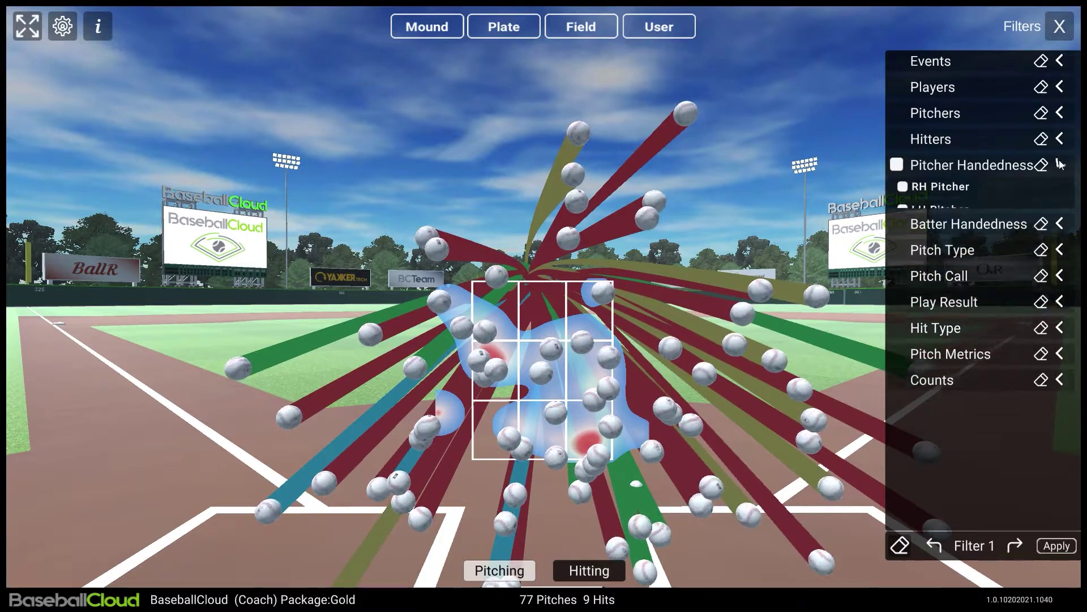
click(903, 187)
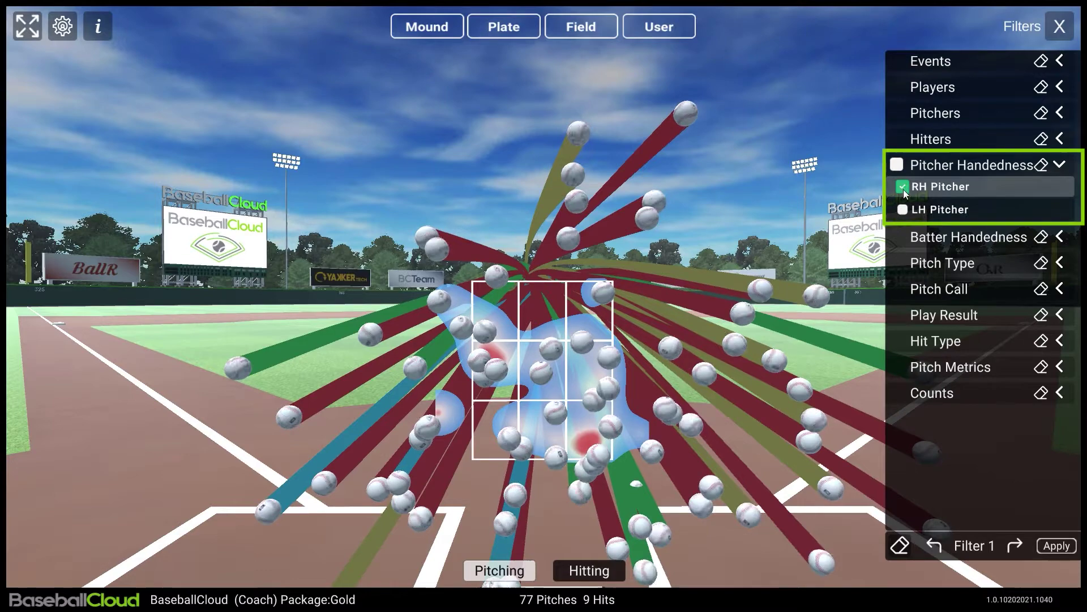
click(902, 210)
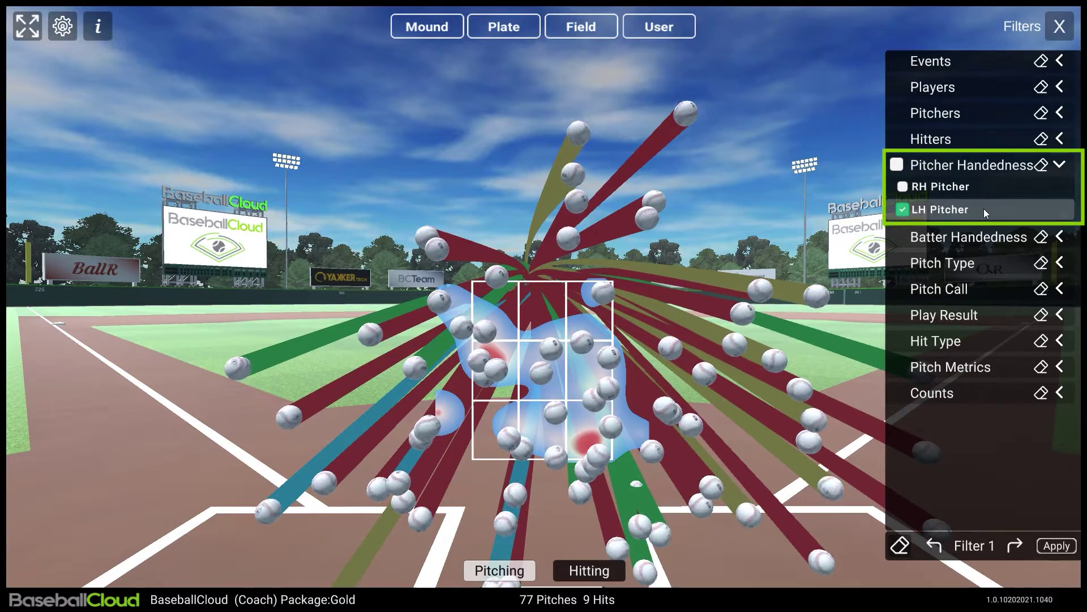
click(1058, 547)
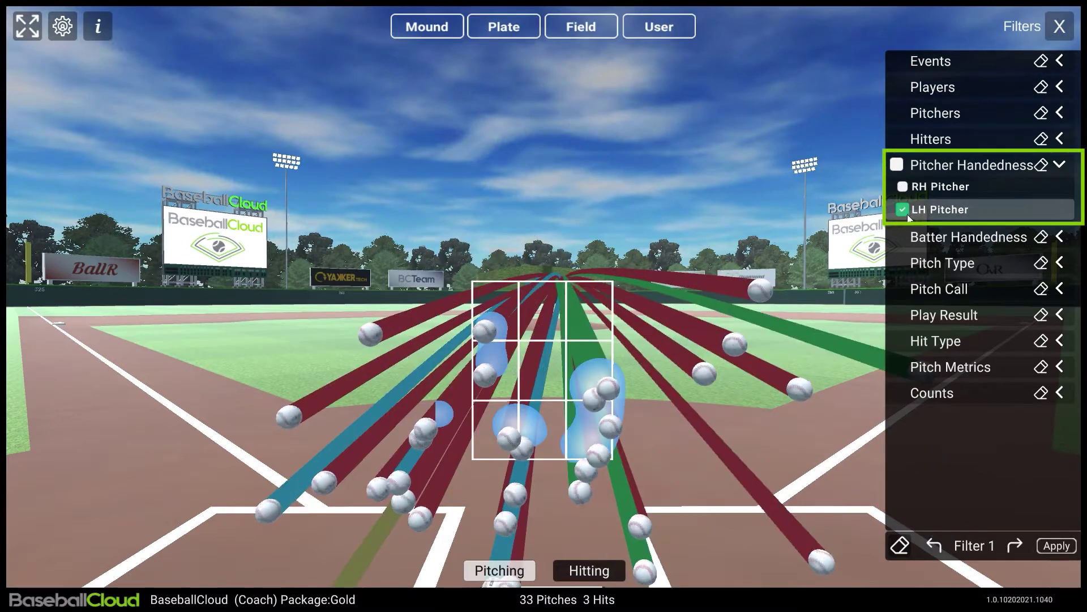
click(901, 189)
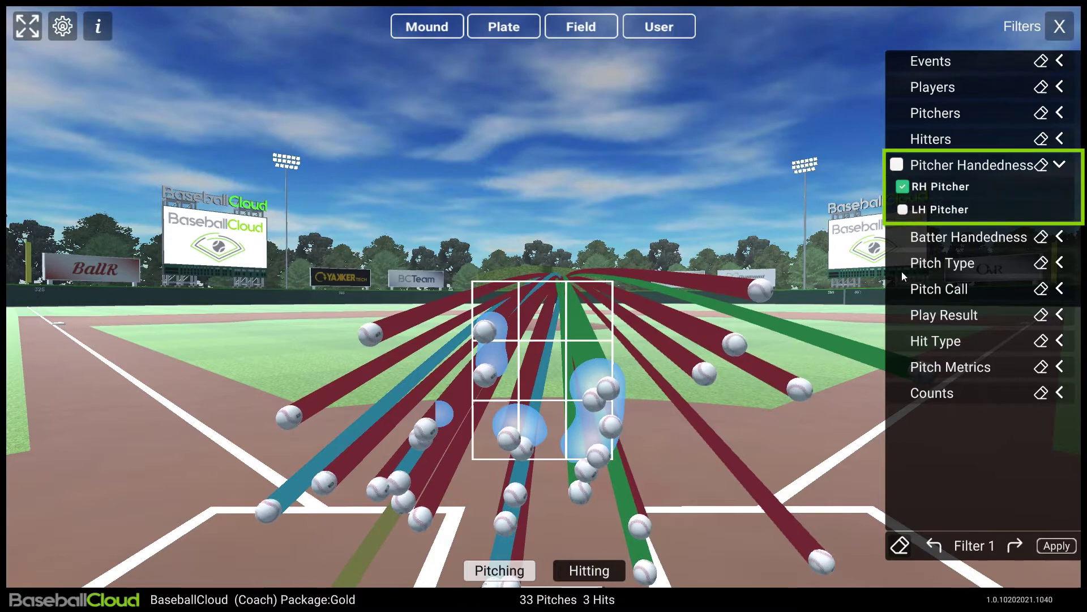
click(1055, 547)
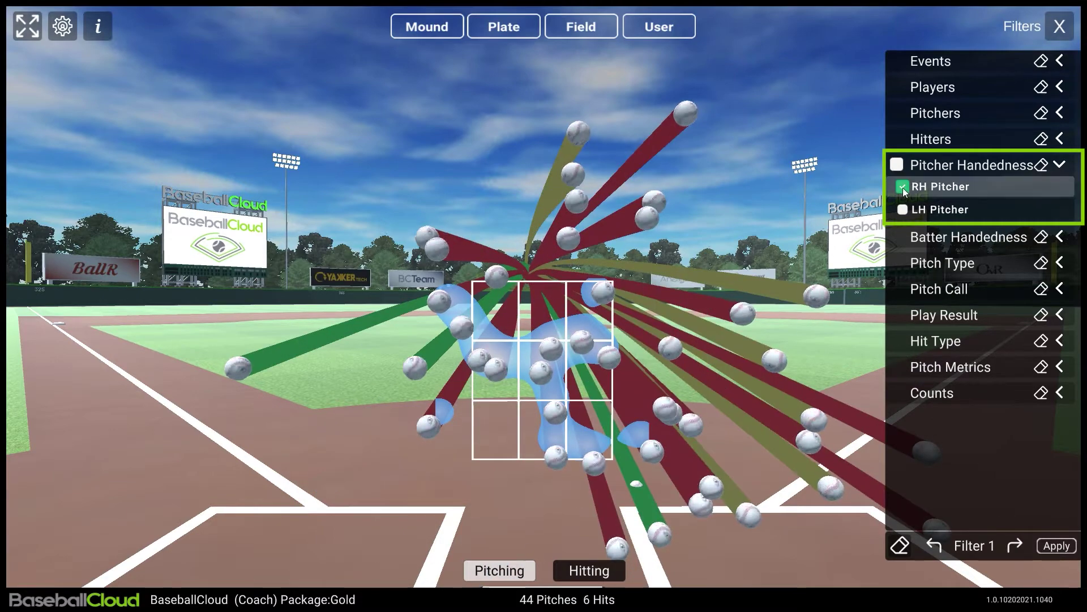
click(903, 188)
click(1055, 545)
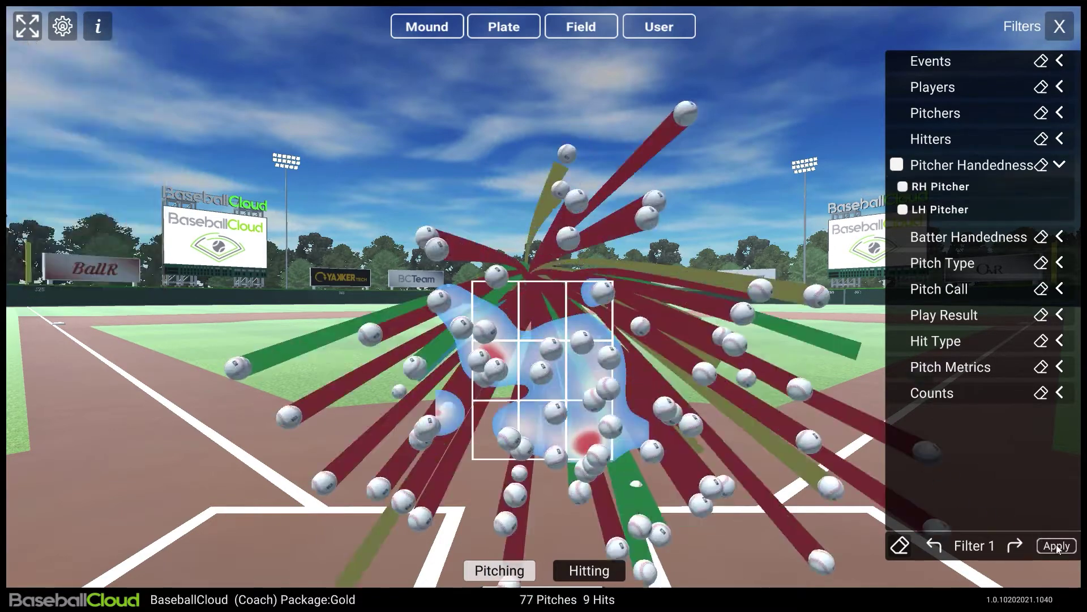
Toggle both pitcher handedness options on and off, then expand Pitch Call
click(896, 164)
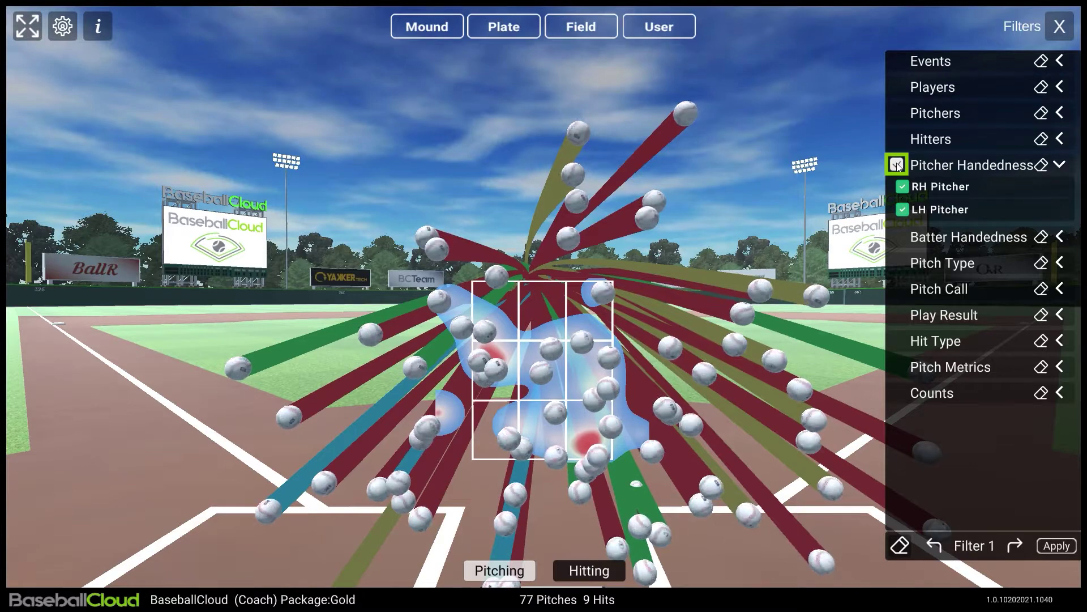
click(896, 165)
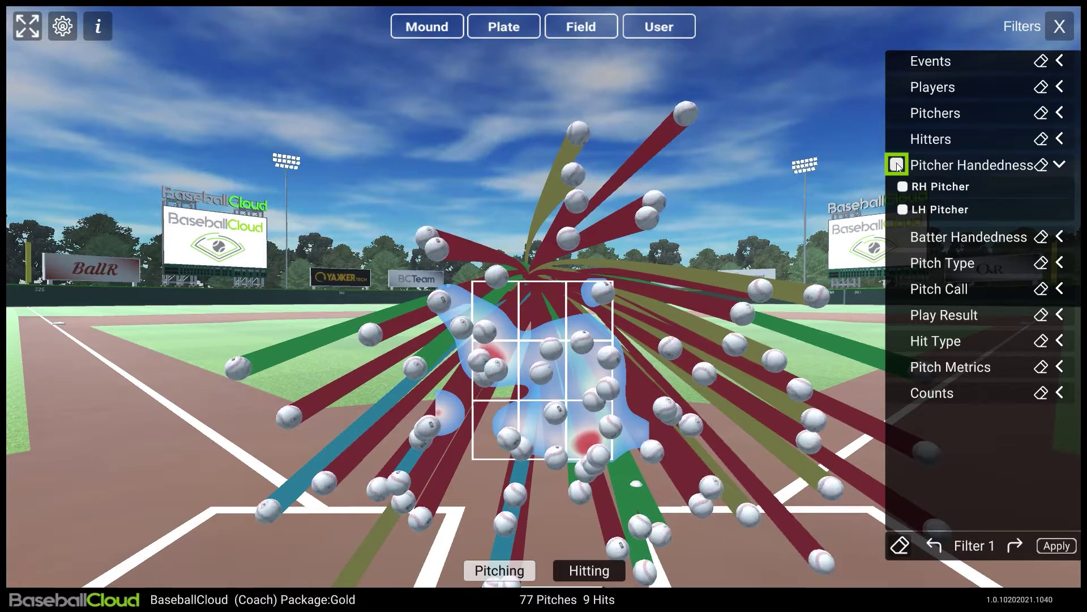
click(900, 289)
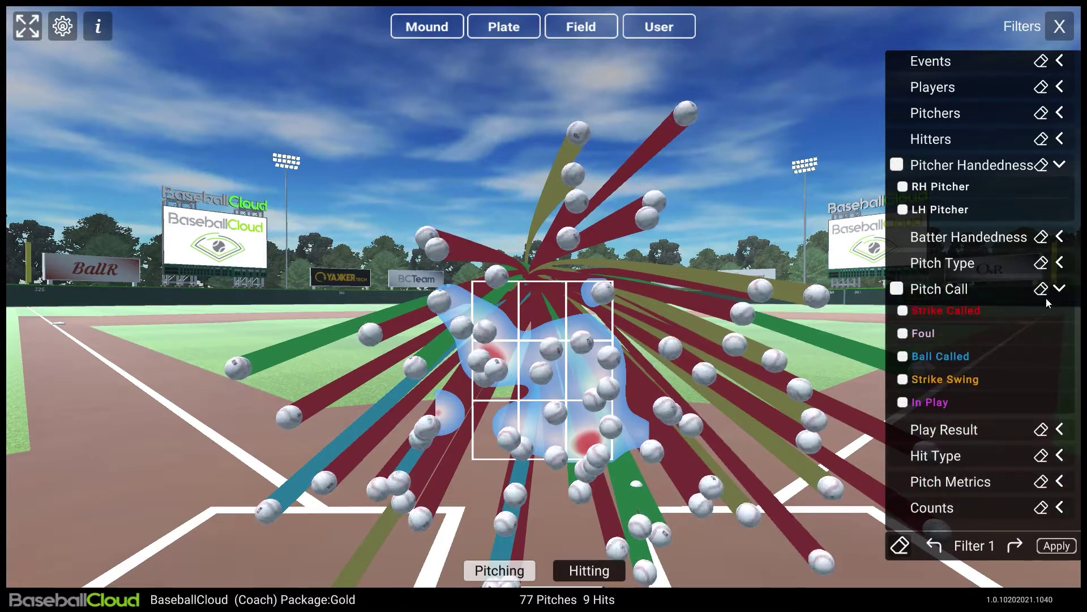
Select Ball Called and RH Pitcher, and view one slider pitch's statistics
click(904, 356)
click(904, 187)
click(810, 438)
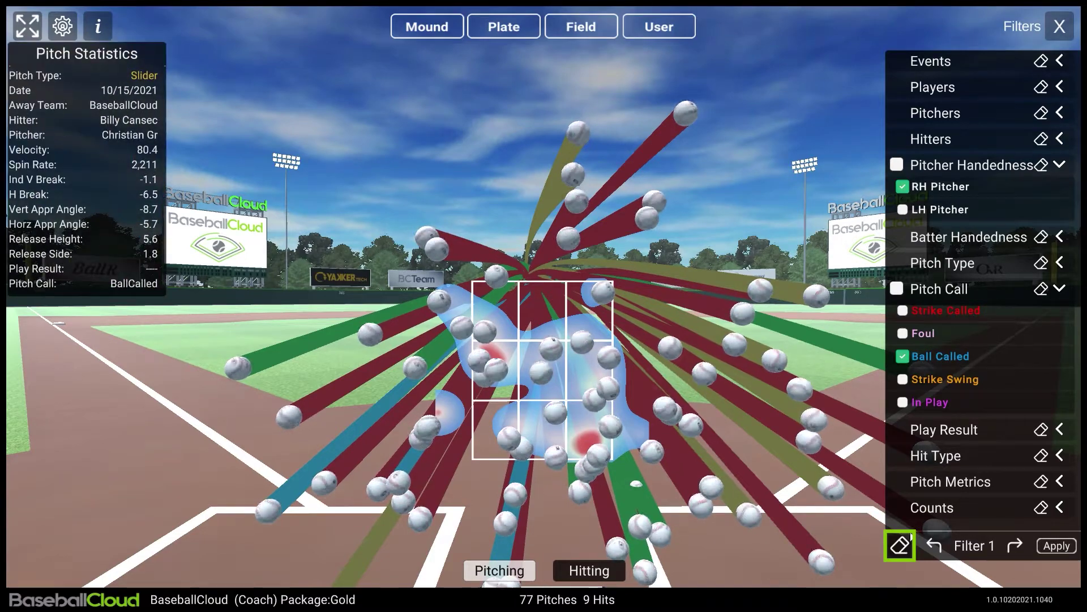
Reset all filters (36 pitches, 7 hits) and collapse Pitch Call and Pitcher Handedness
click(901, 546)
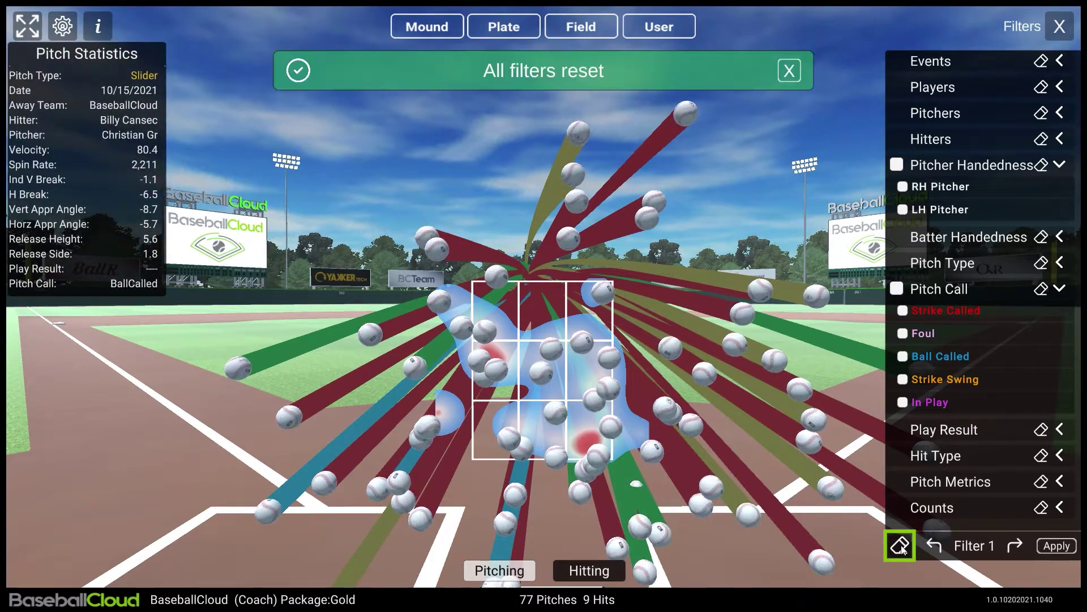
click(1059, 289)
click(1059, 165)
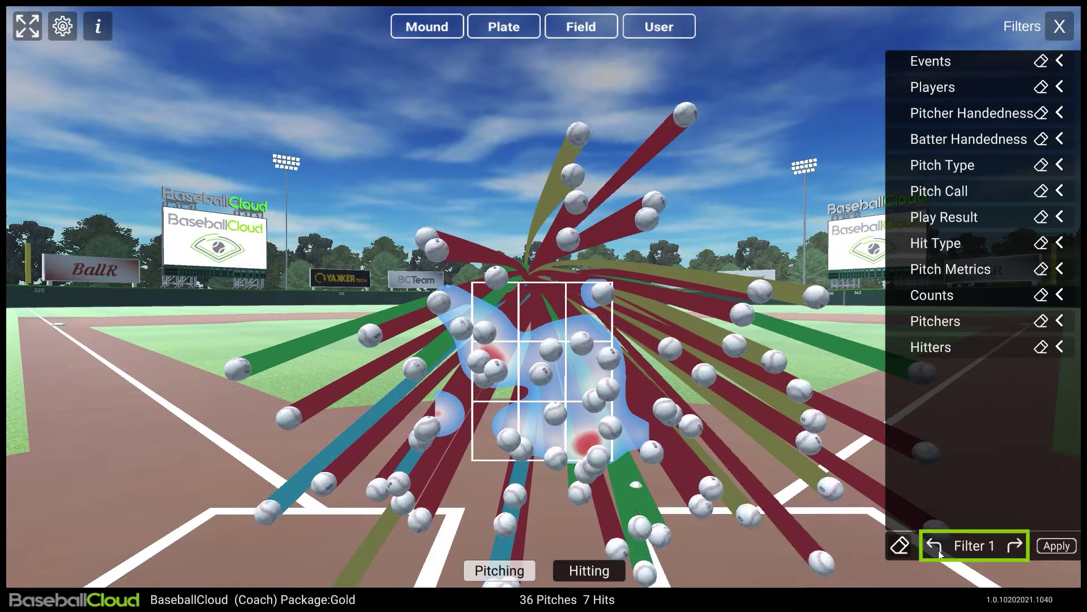
Step to Filter 2 and back to Filter 1, then filter to Ball Called and Strike Called pitches
click(1015, 544)
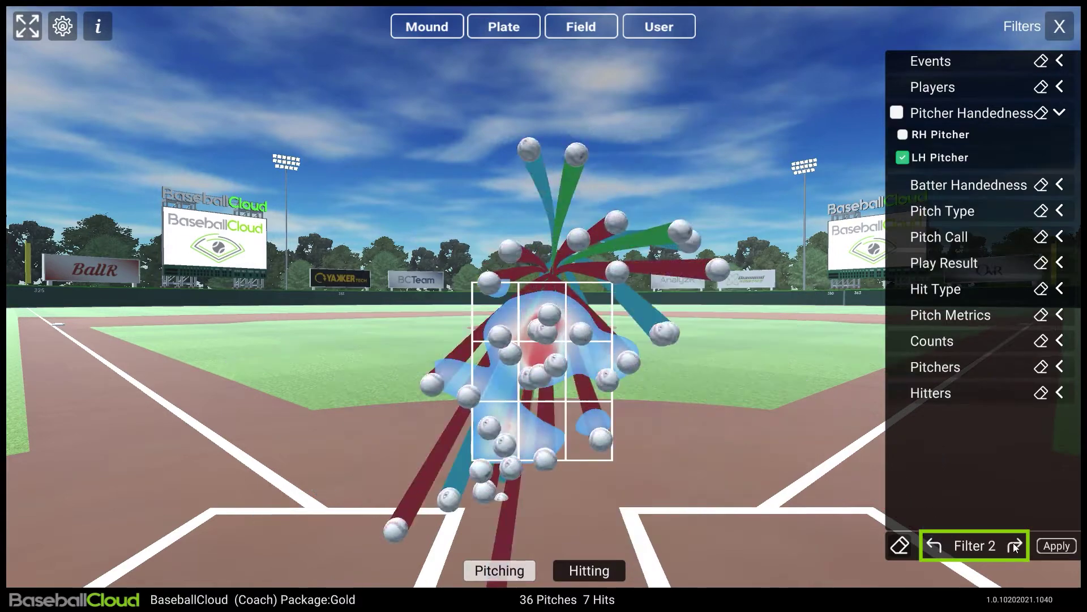
click(936, 545)
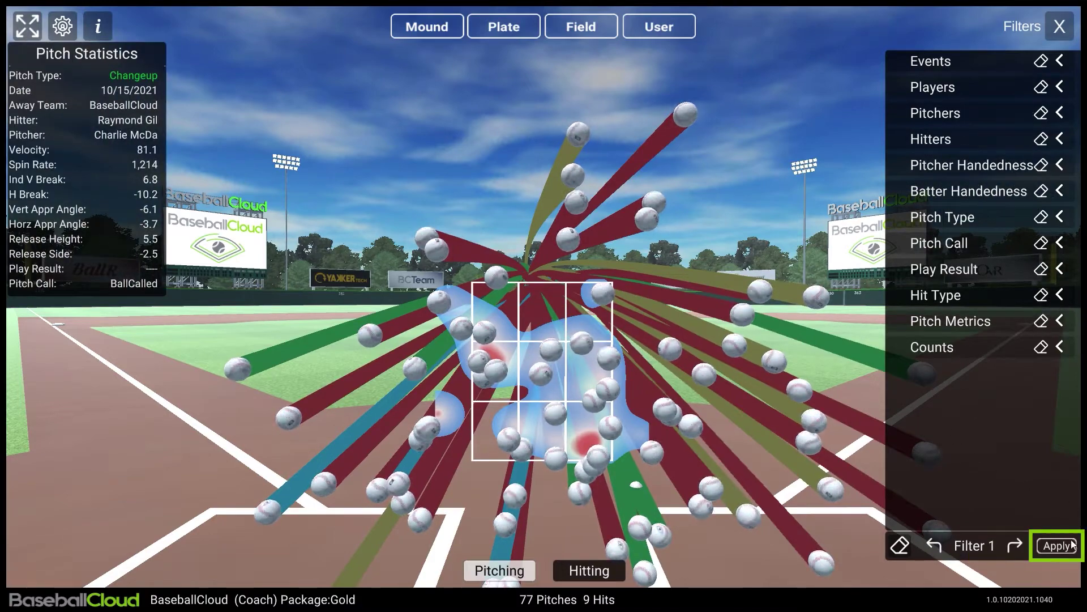
click(951, 243)
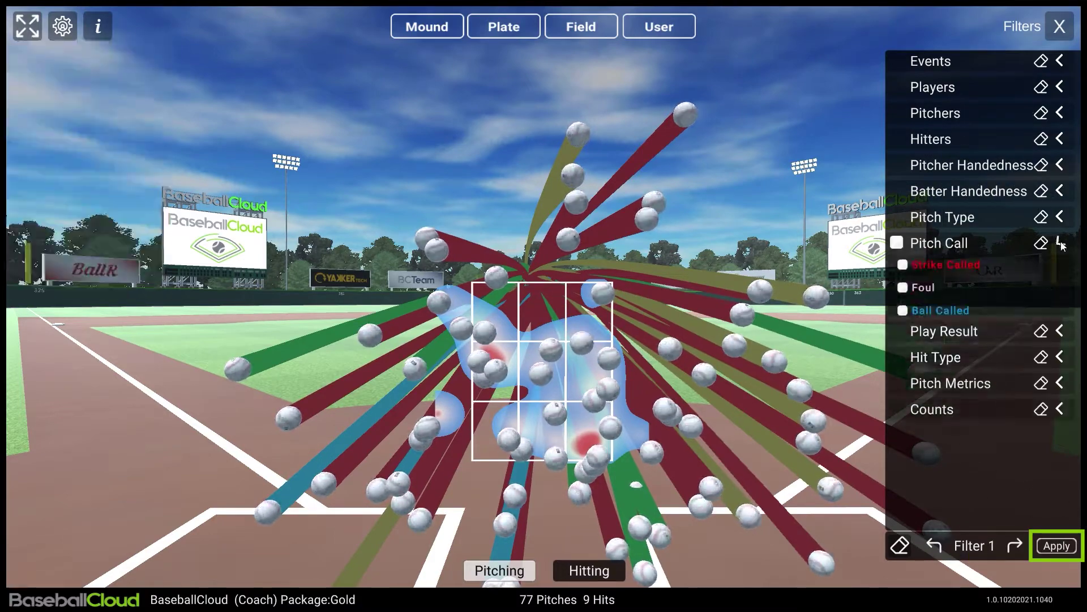
click(904, 310)
click(906, 263)
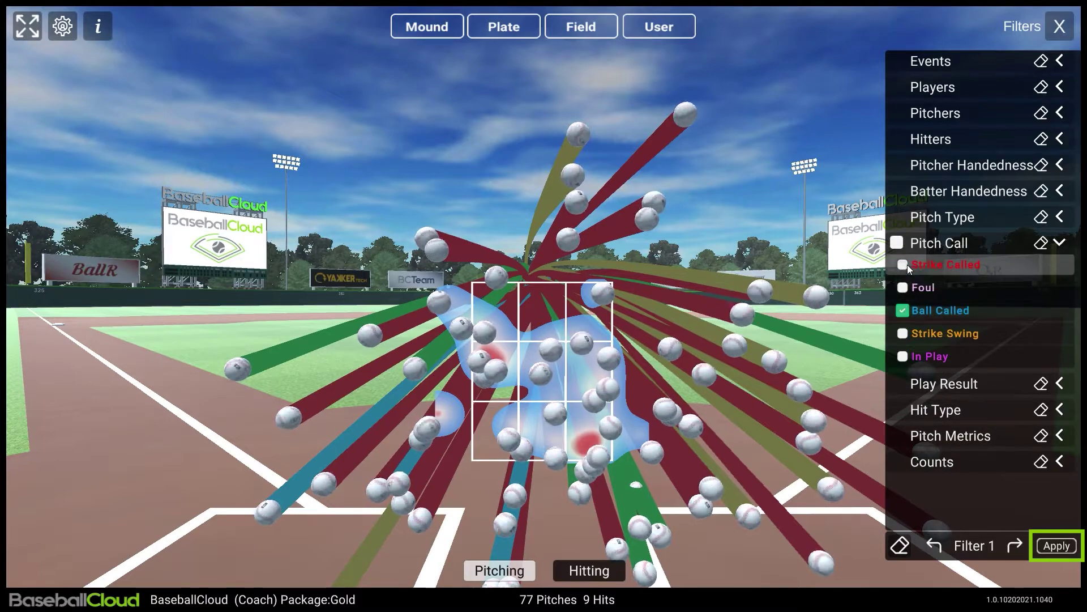
click(1057, 546)
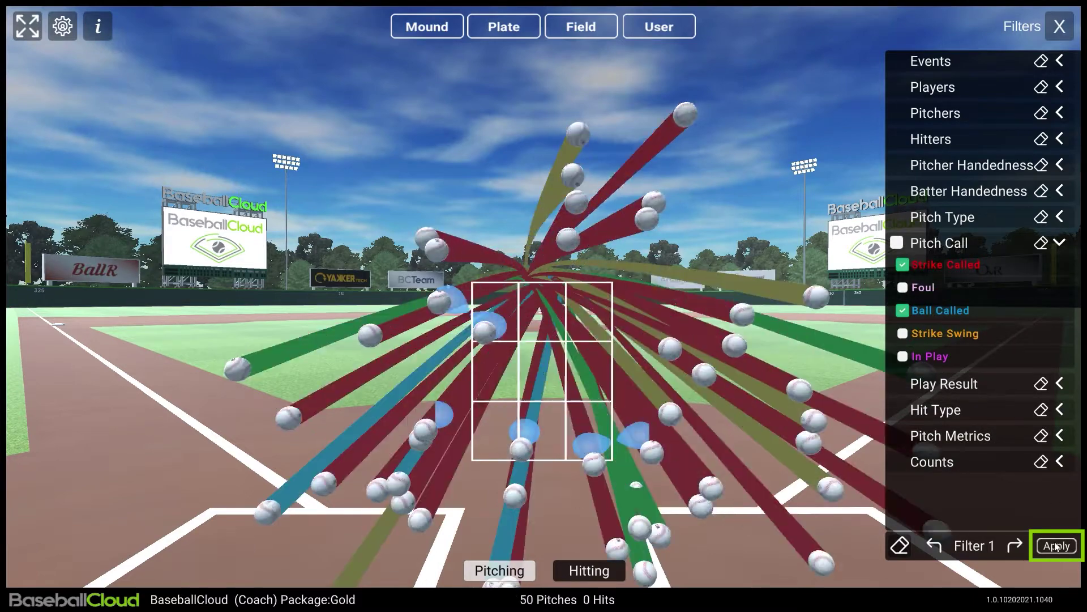
Limit events to Demo only, deselecting Scouting, for 250 pitches
click(1060, 61)
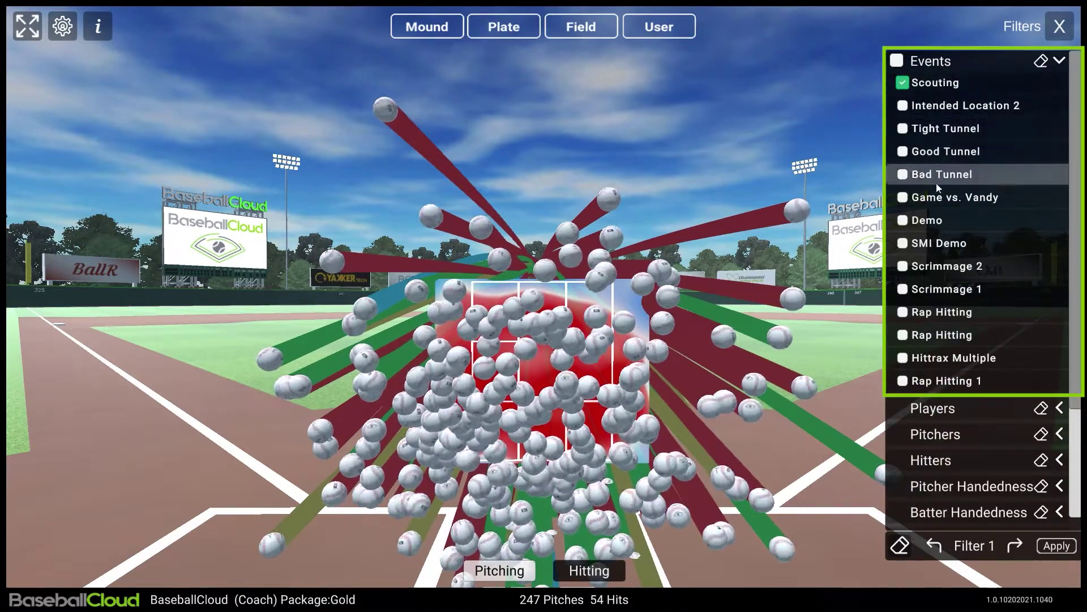
click(902, 221)
click(904, 85)
click(1051, 545)
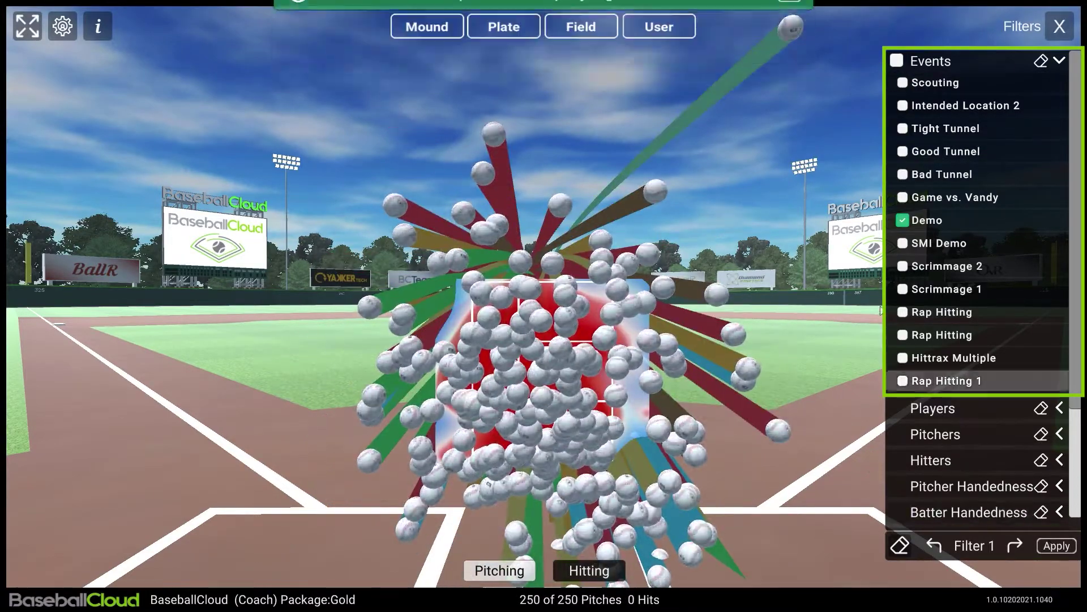
Try applying with no event (invalid warning), then switch to SMI Demo for 56 pitches and 9 hits
click(903, 220)
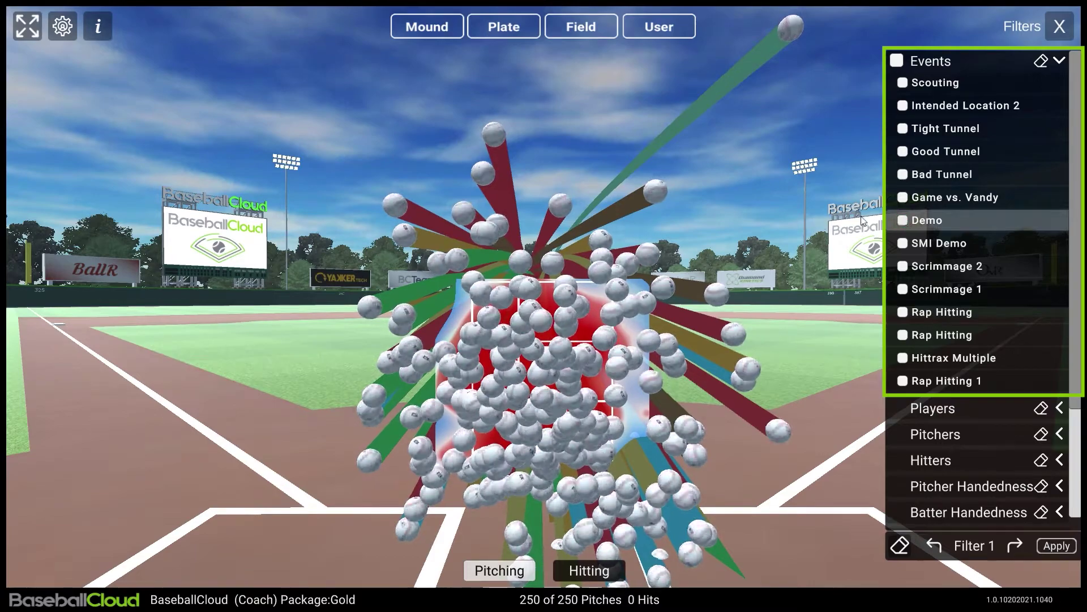
click(1068, 547)
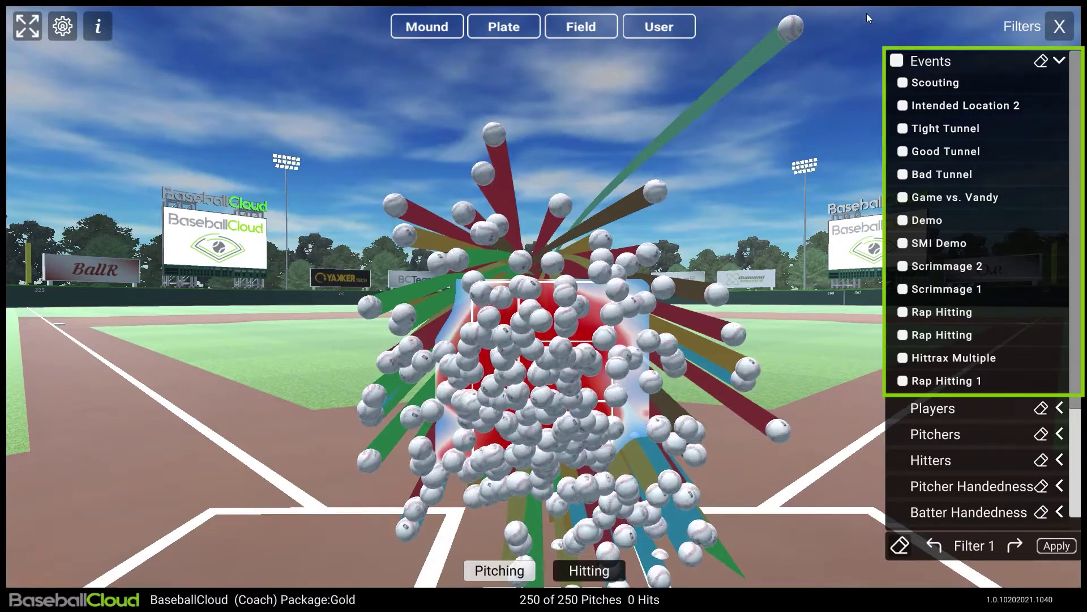
click(902, 244)
click(1061, 60)
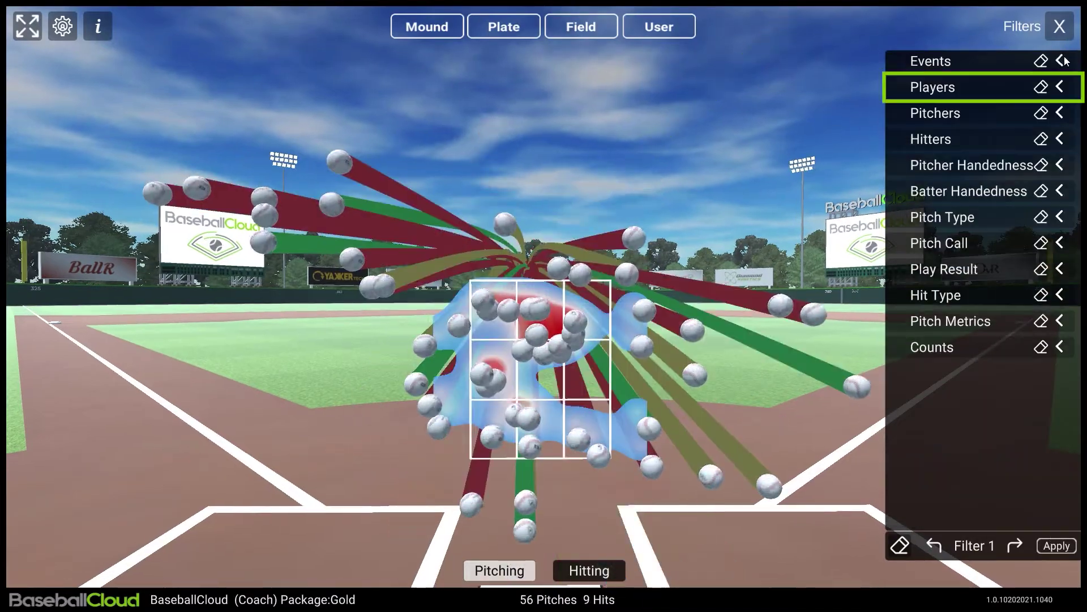
click(1059, 88)
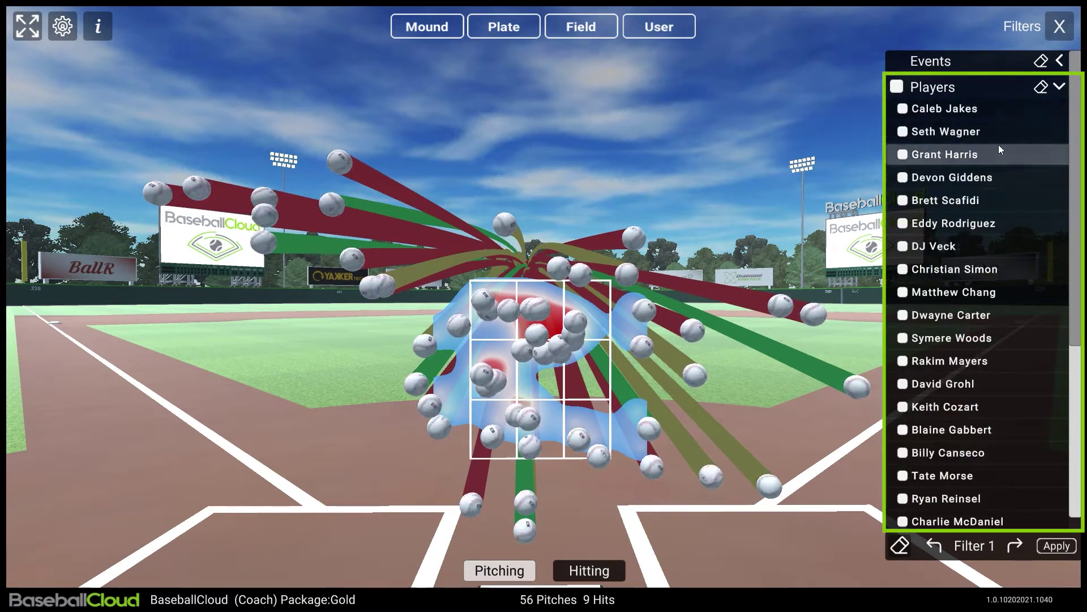
click(1059, 88)
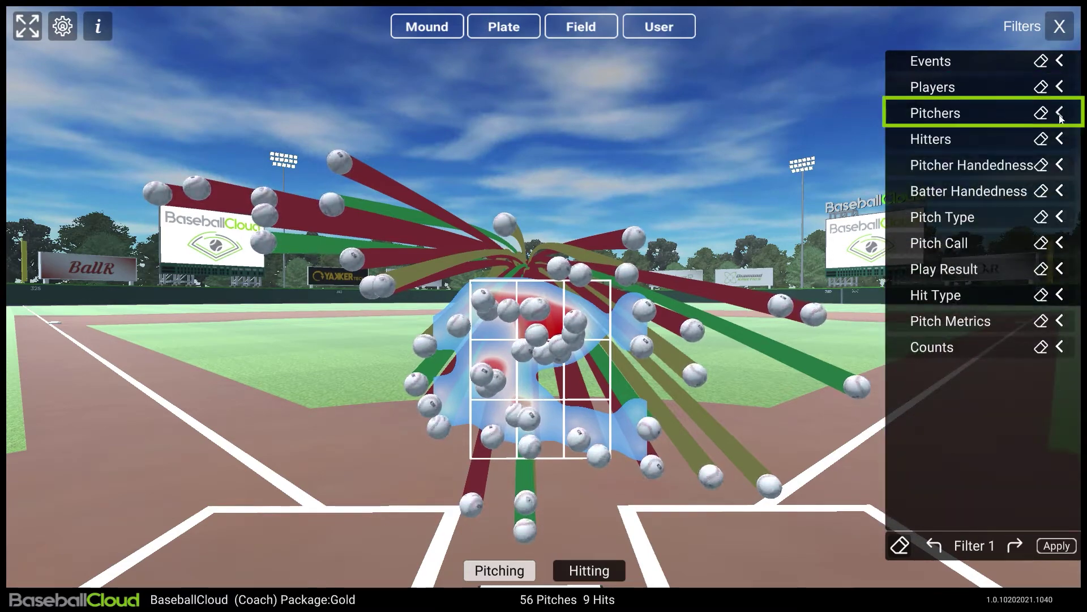
click(1059, 113)
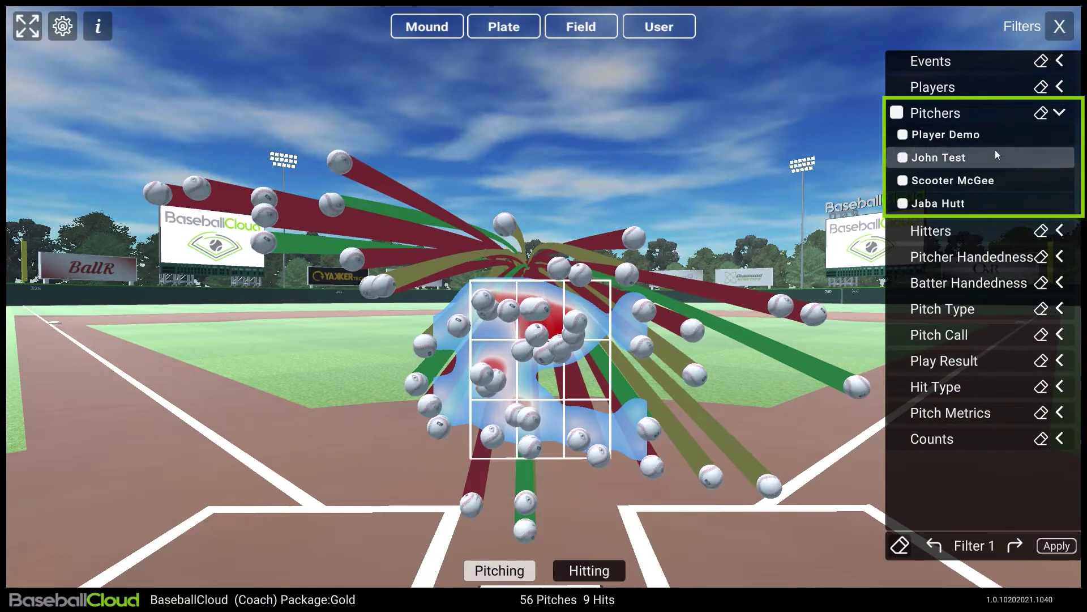
click(1059, 113)
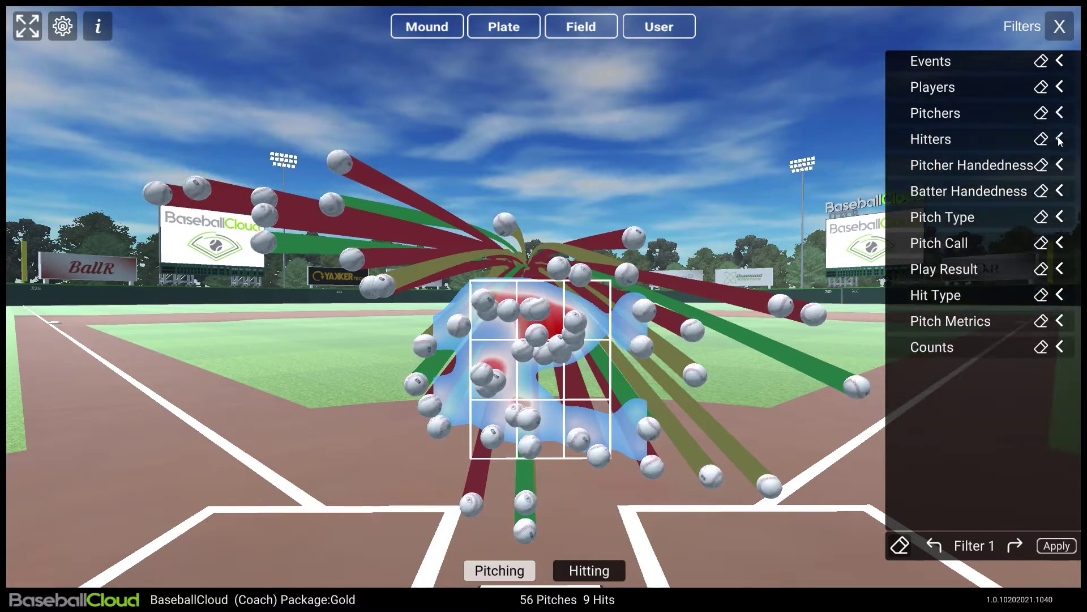
click(1060, 140)
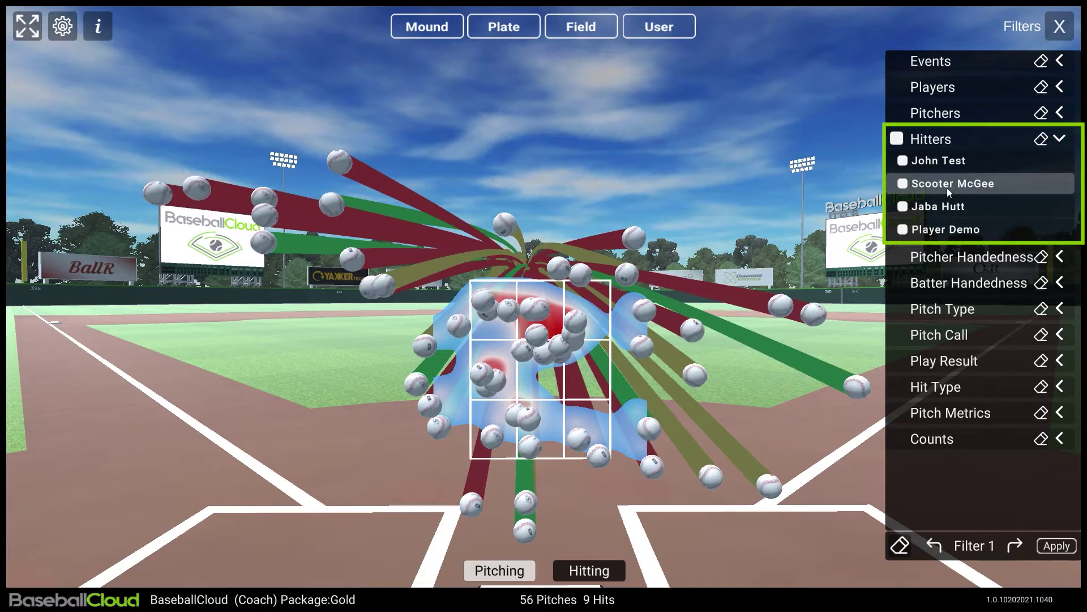
click(1057, 140)
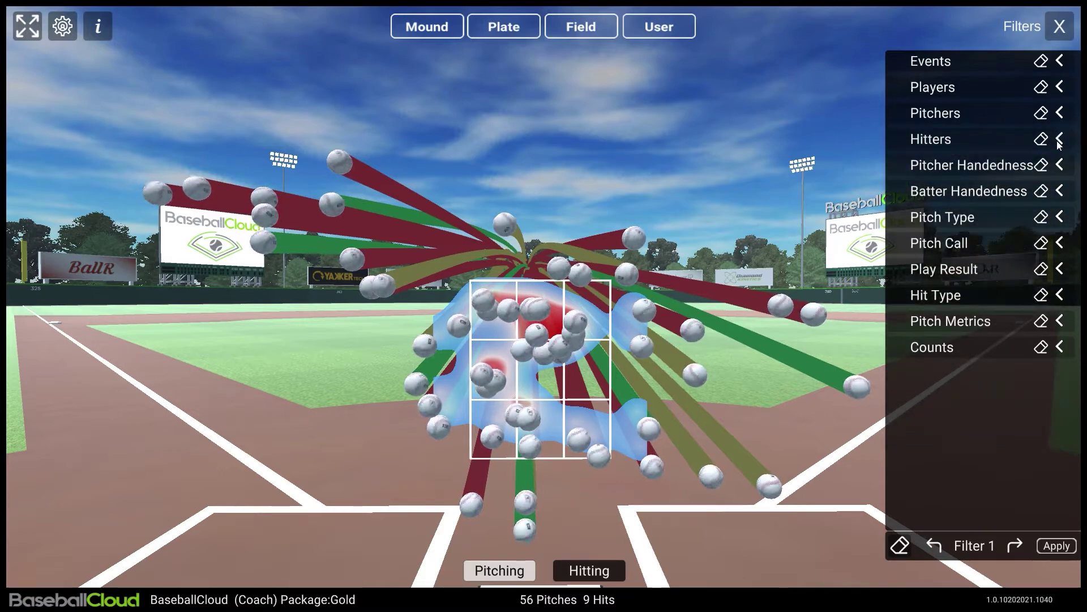
click(1060, 167)
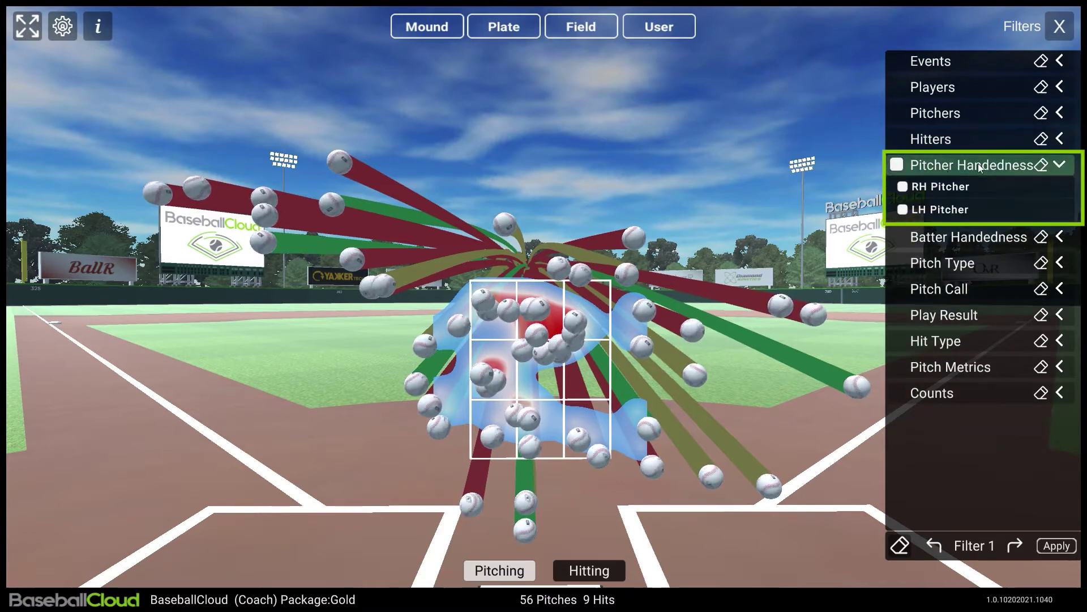
click(903, 187)
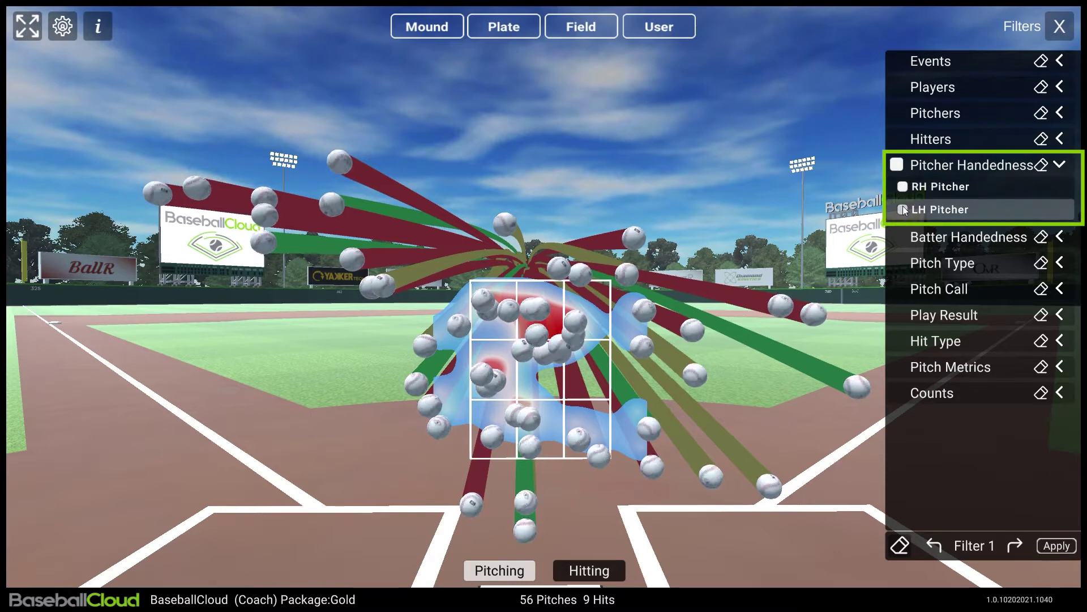
click(1061, 166)
click(1060, 190)
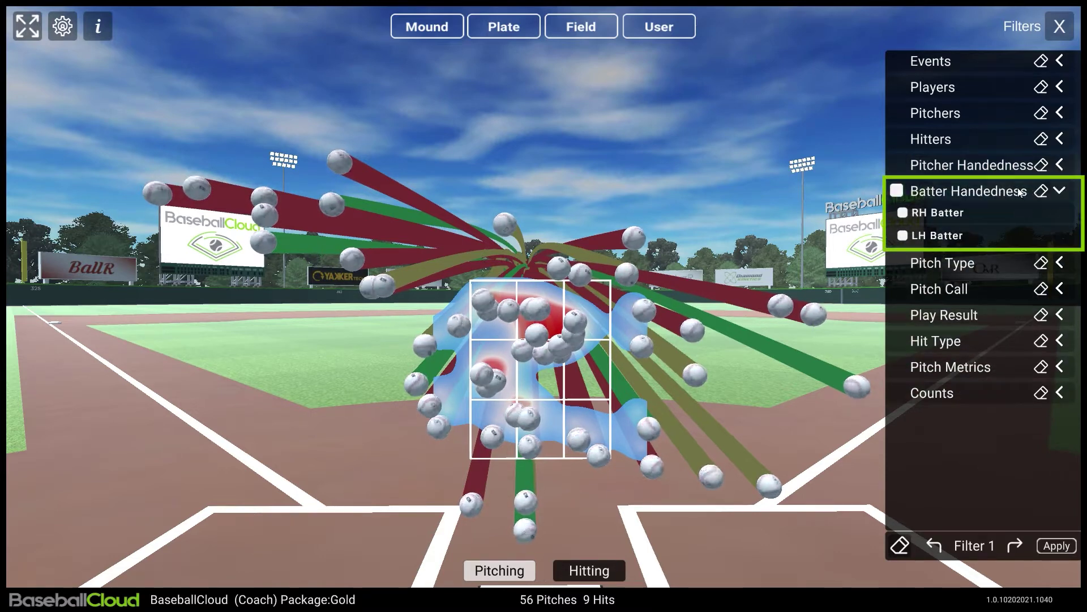
click(902, 213)
click(901, 213)
click(902, 235)
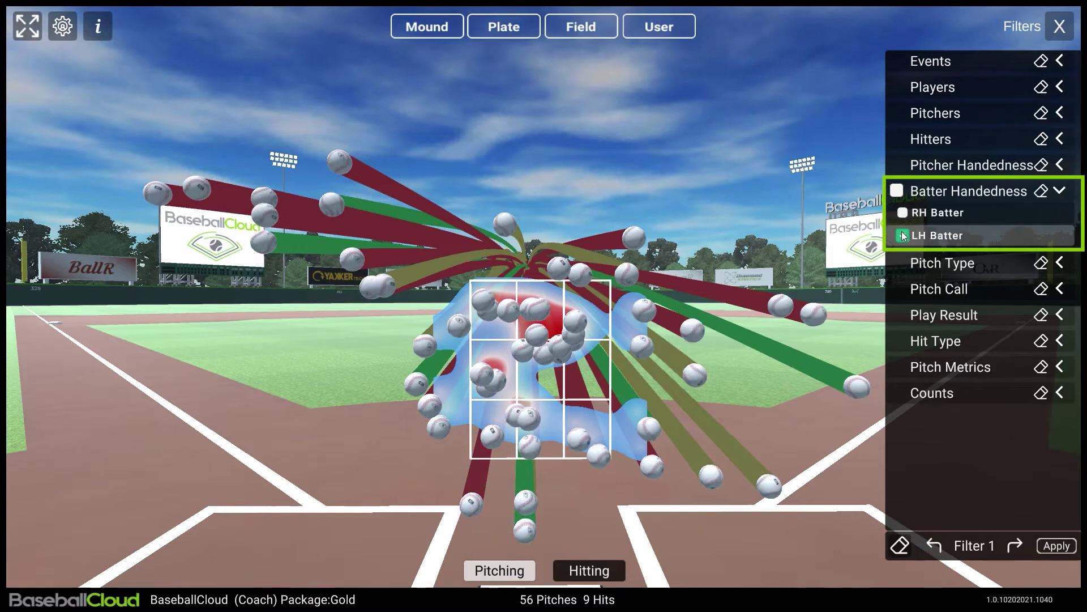
click(902, 235)
click(1060, 191)
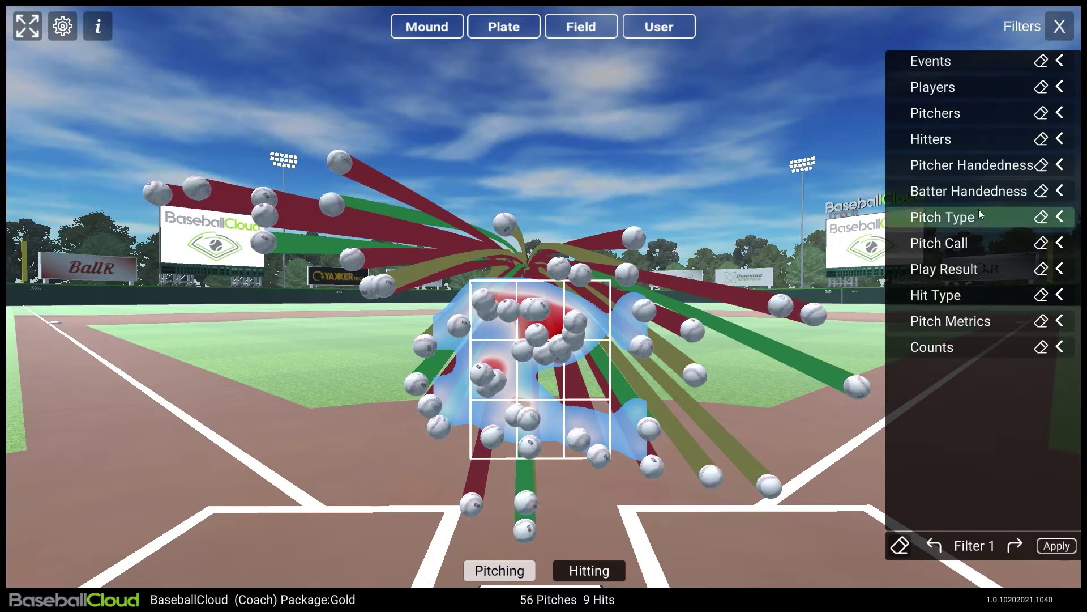
Toggle pitch types: all, Fastball, Sinker, Curveball, Slider, Changeup and Splitter
click(1059, 217)
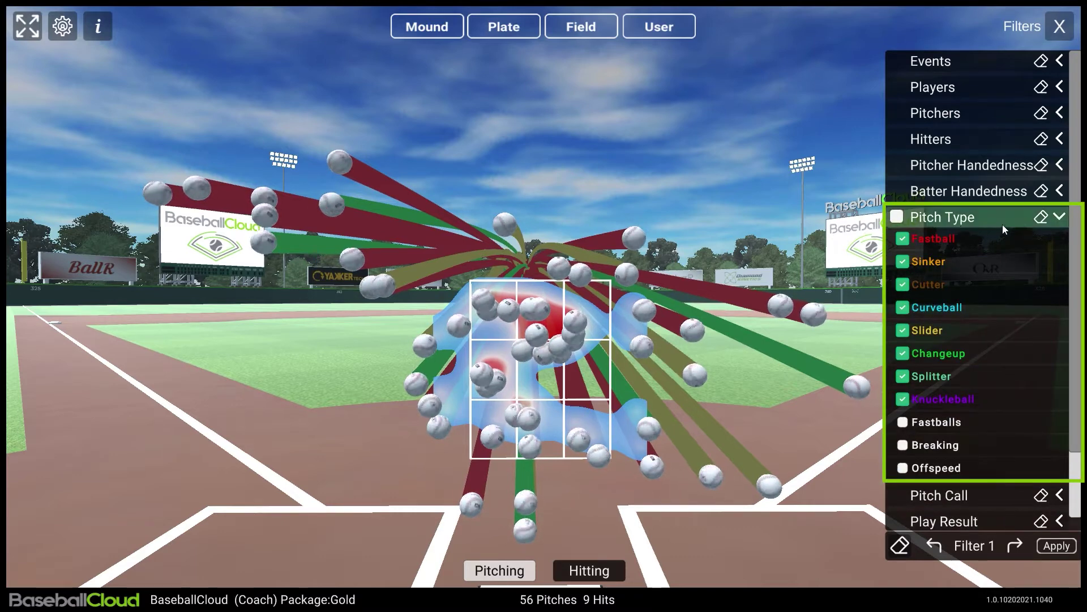
click(897, 218)
click(899, 220)
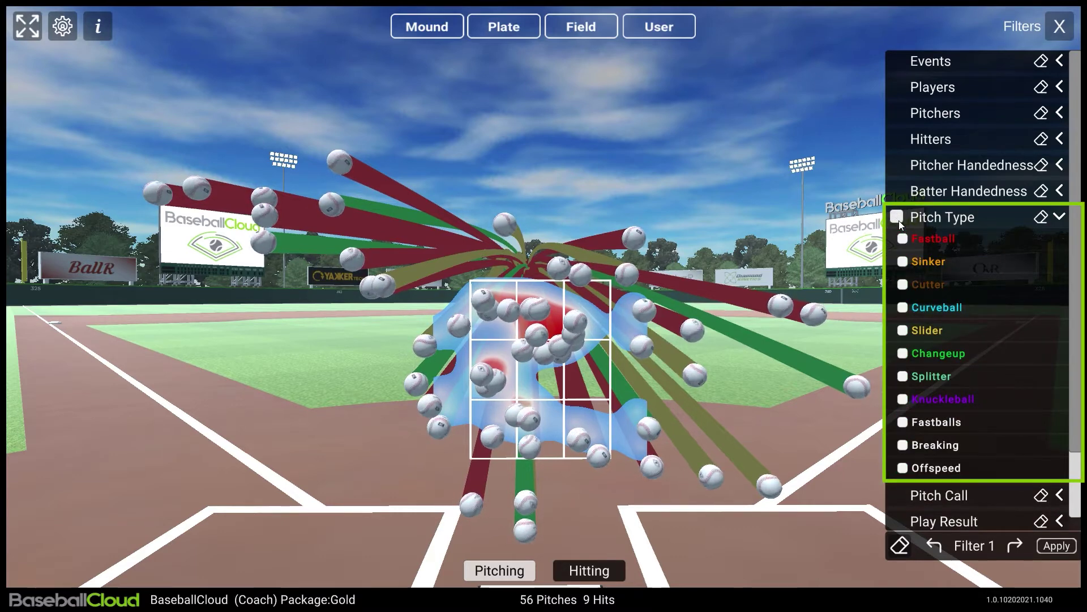
click(905, 242)
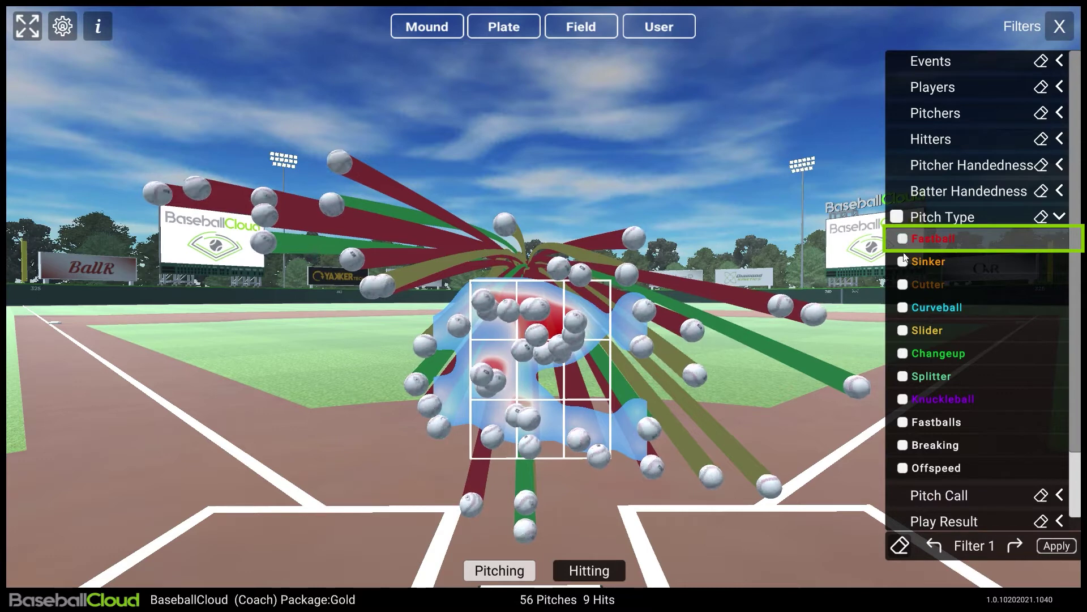
click(902, 261)
click(902, 281)
click(901, 304)
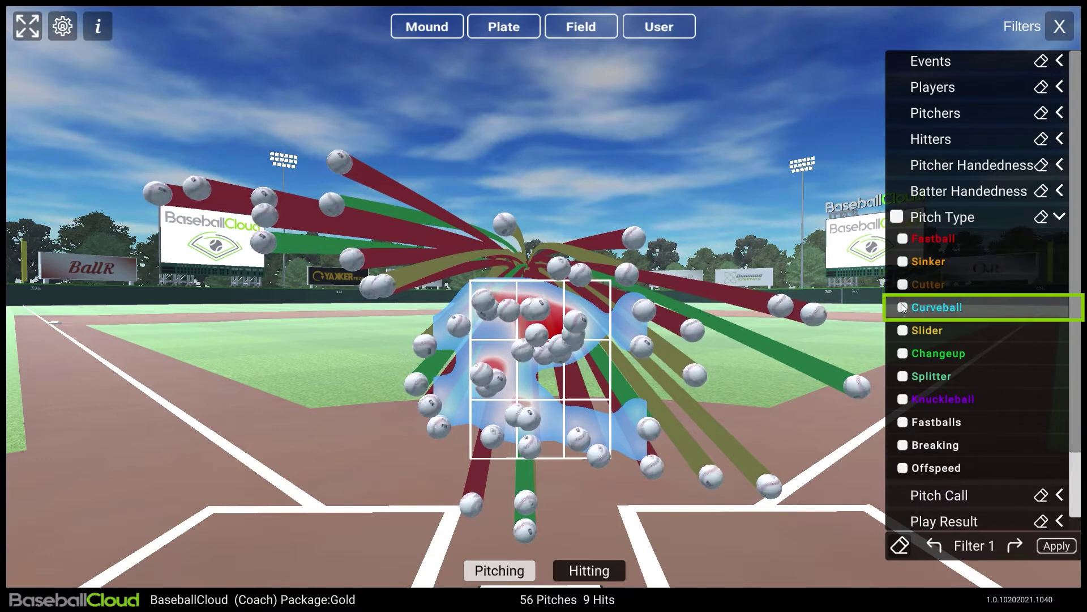
click(901, 331)
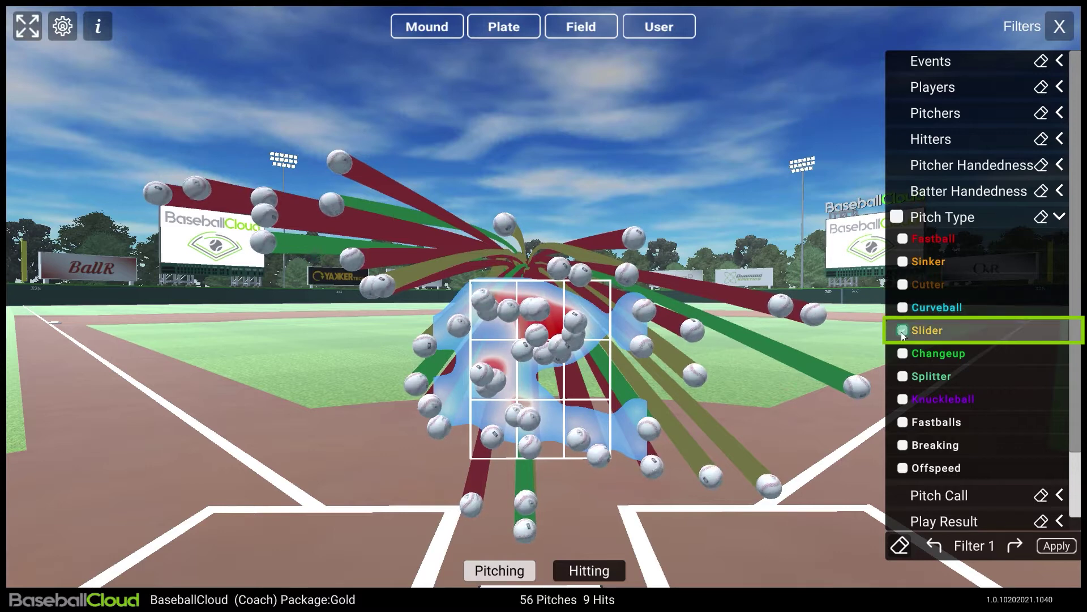
click(903, 354)
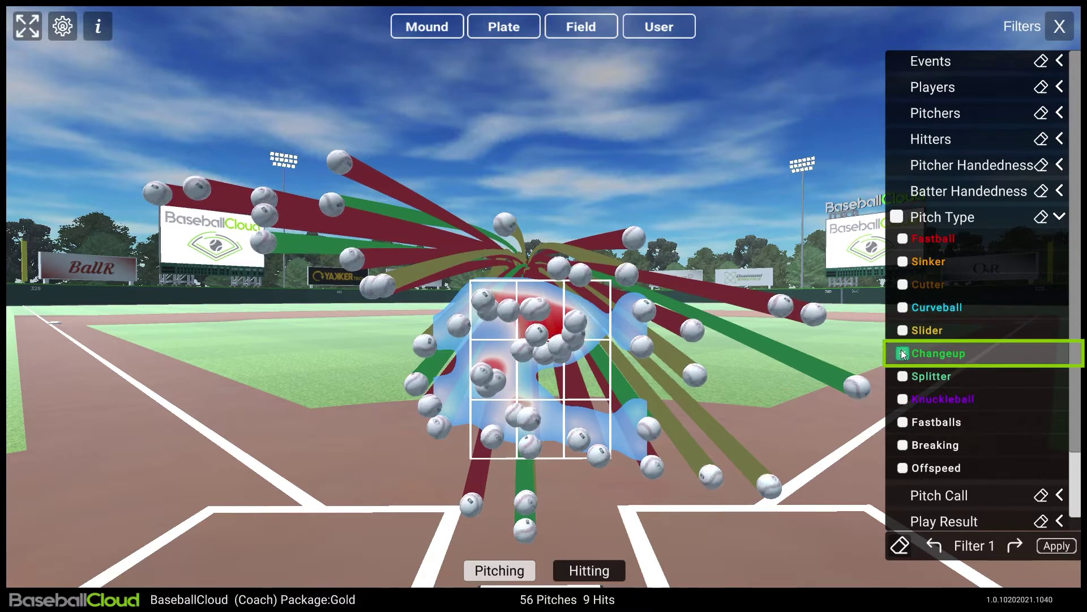
click(903, 375)
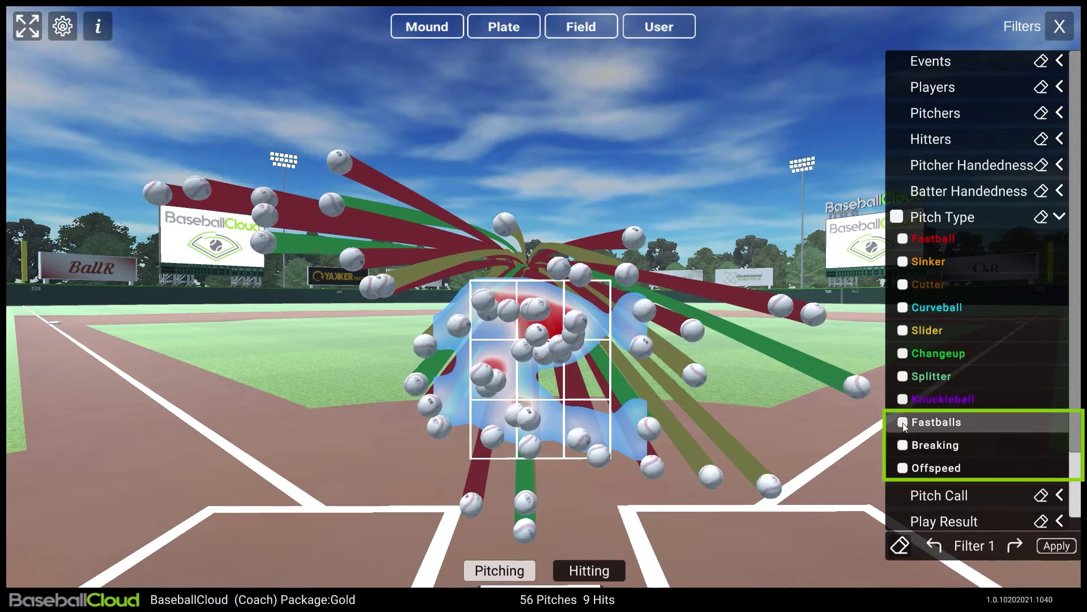
Try the Breaking and Offspeed groups, keep individual types selected, and expand Pitch Call
click(902, 445)
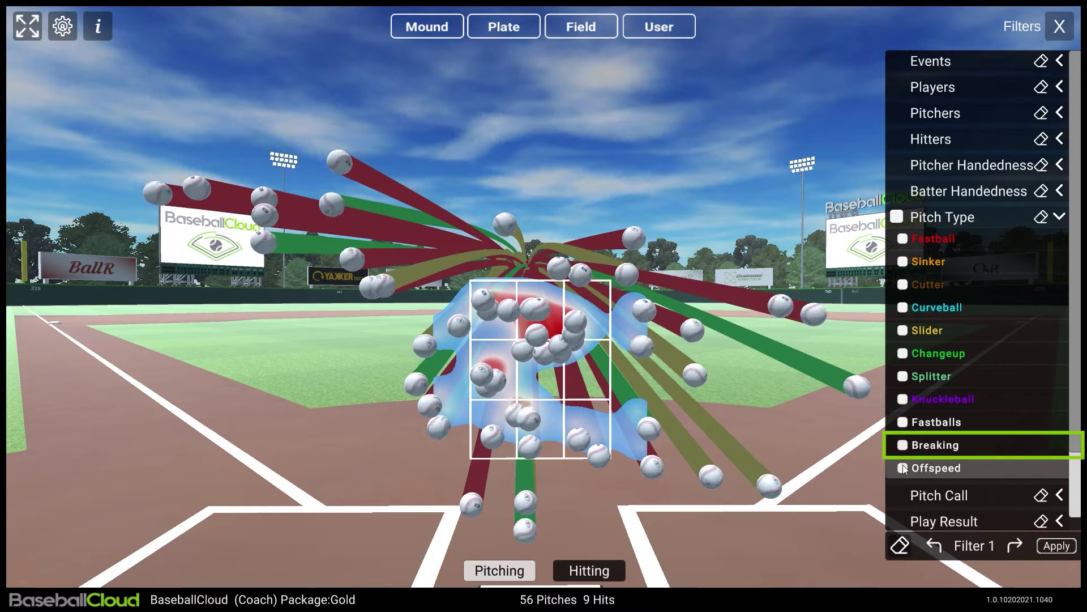
click(904, 468)
click(904, 468)
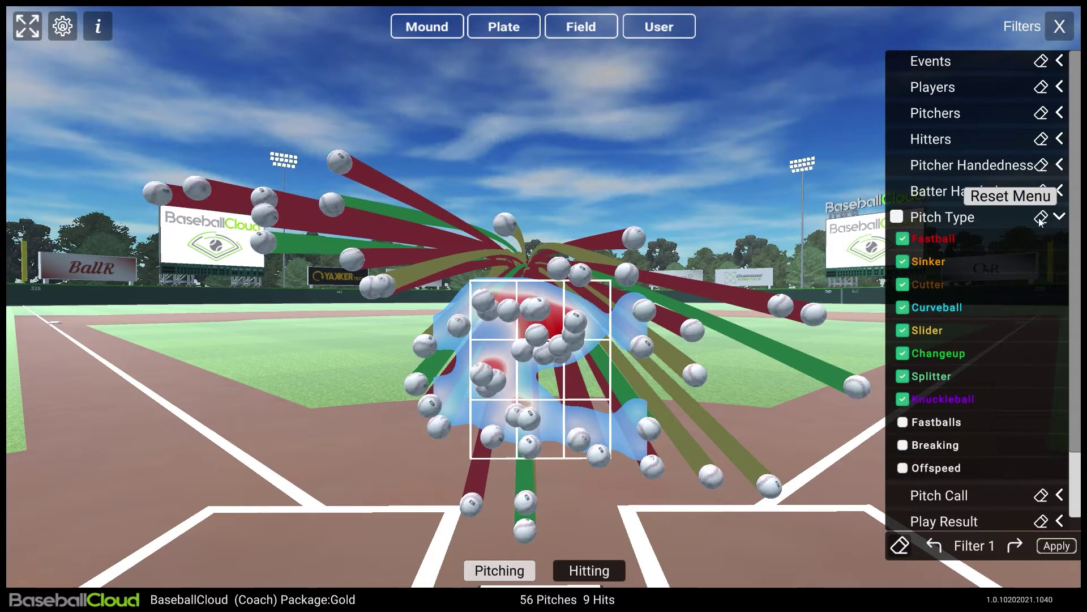
click(1058, 217)
click(1059, 243)
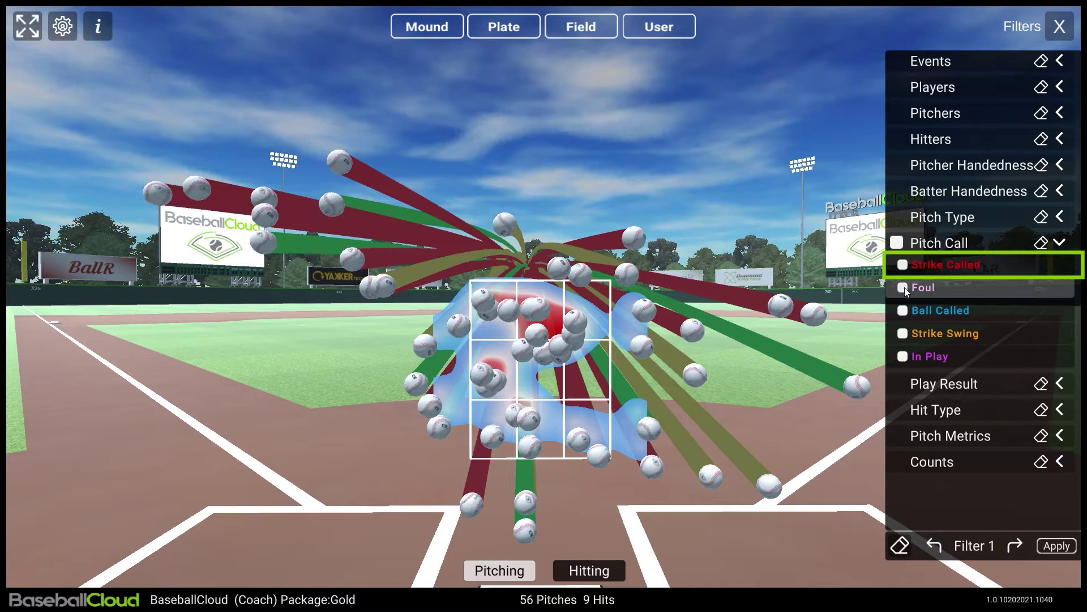
Toggle Strike Swing, then collapse Pitch Call with no call options checked
click(903, 334)
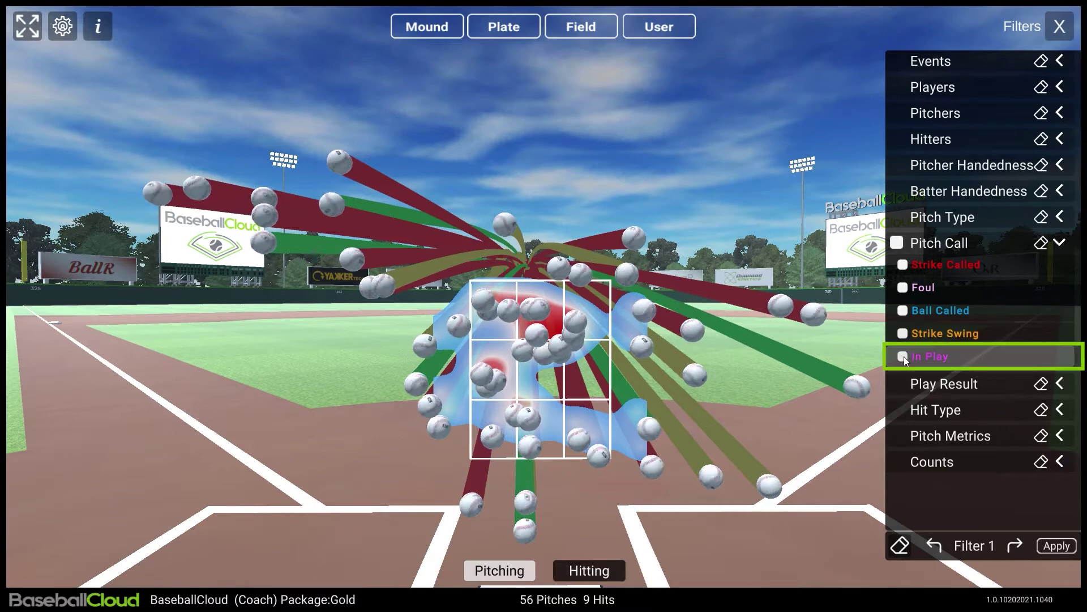
click(1059, 242)
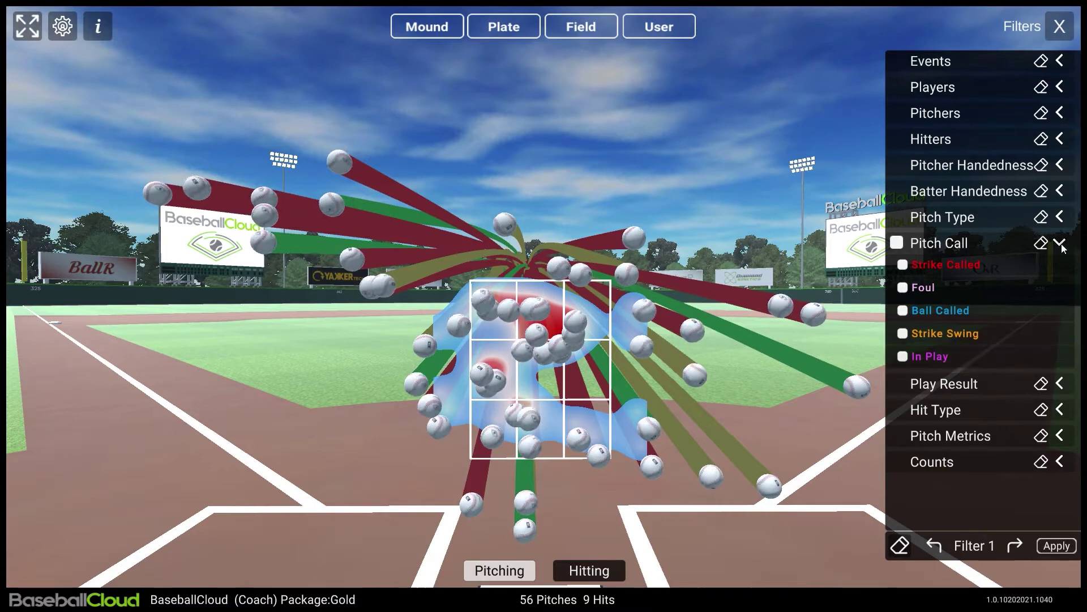
click(1059, 269)
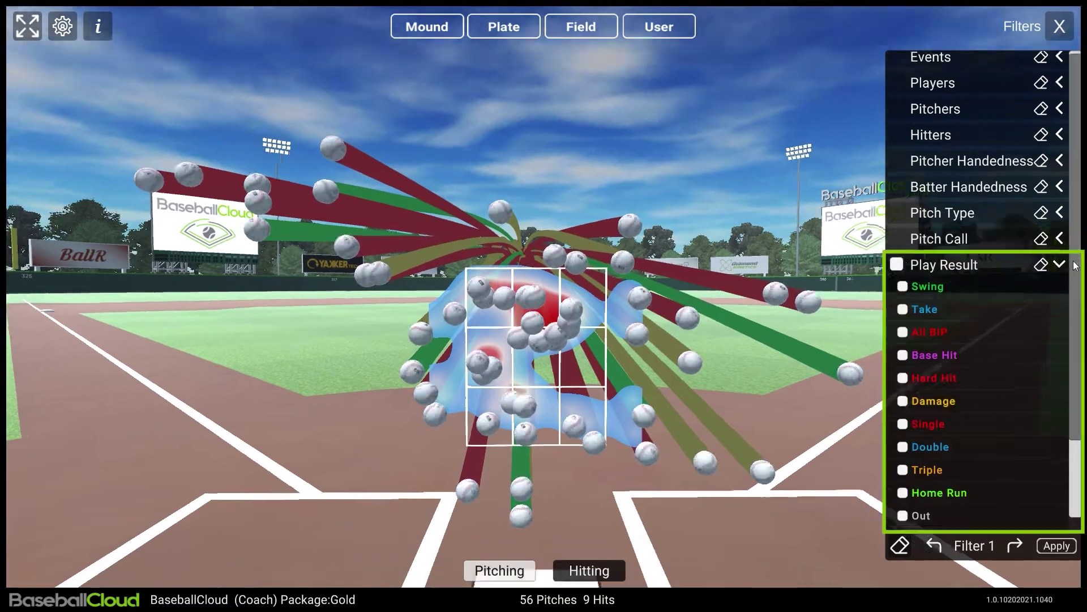
scroll(974, 340, down, 3)
click(715, 56)
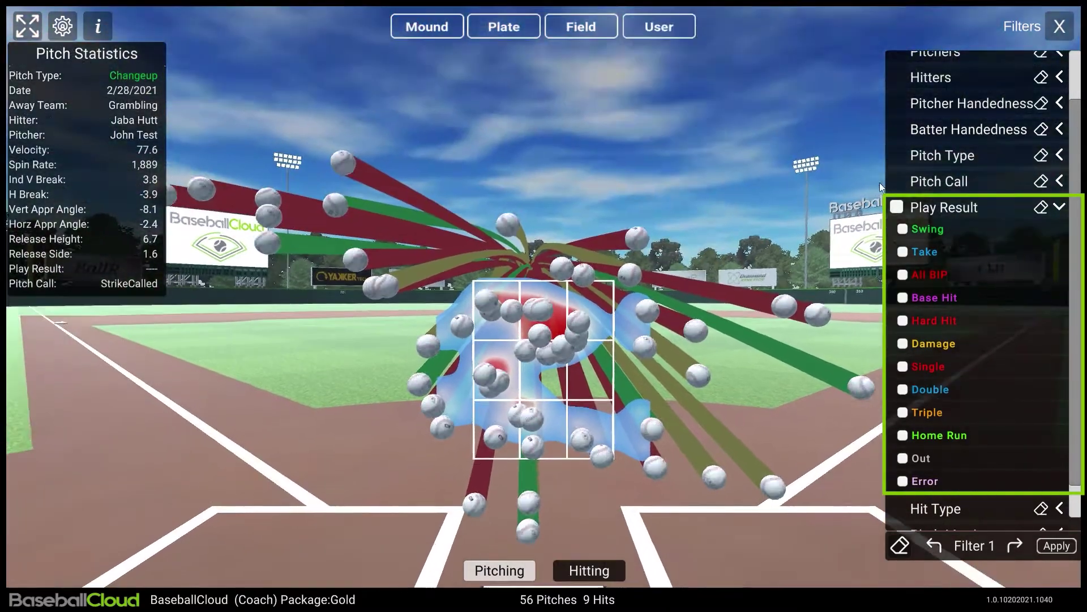
click(903, 252)
click(903, 253)
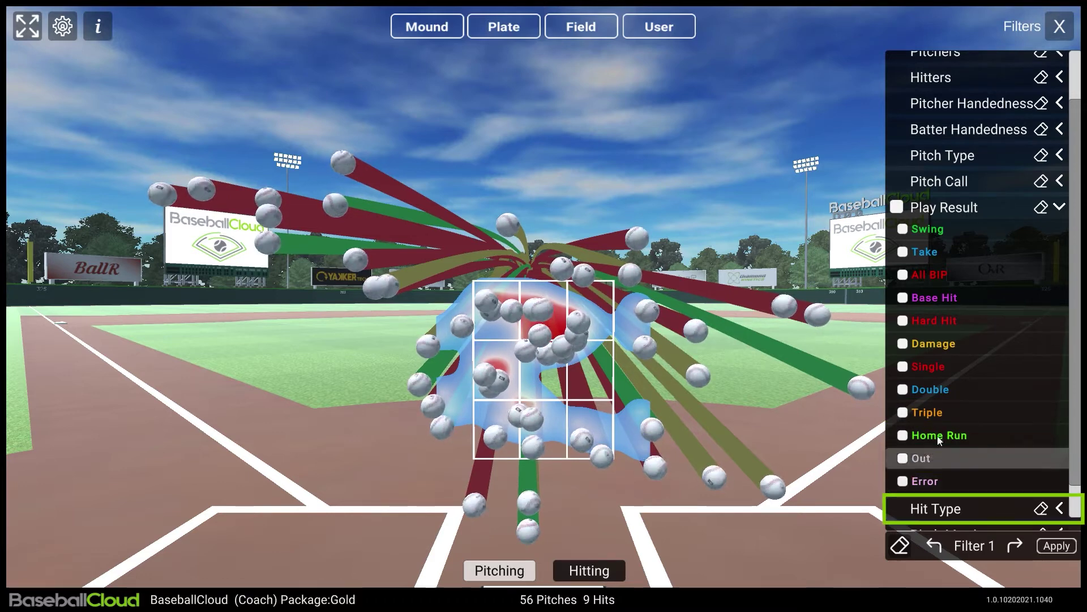
click(1059, 207)
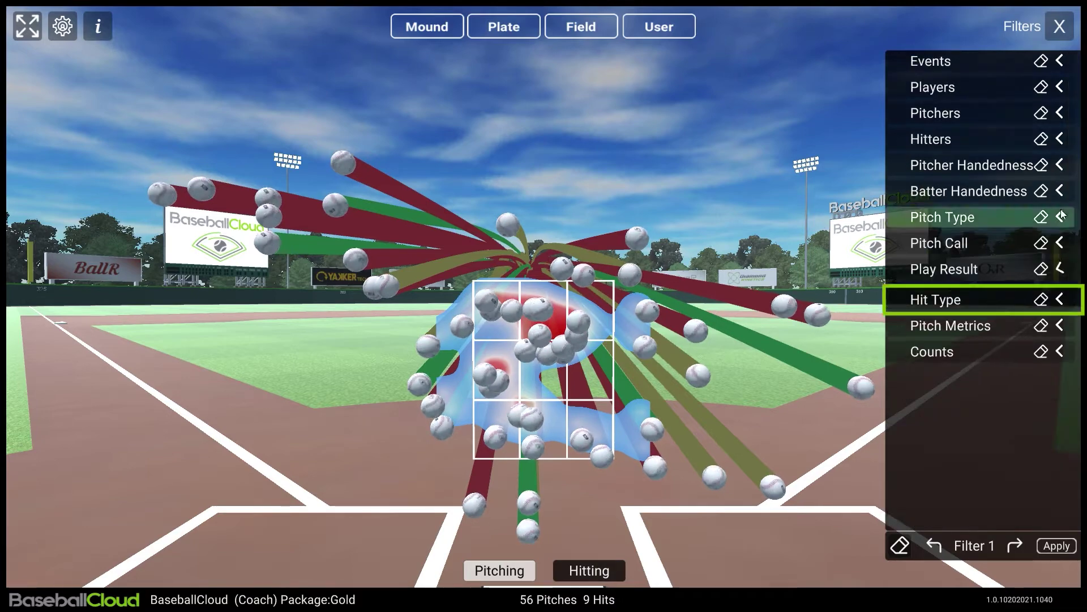
Expand Hit Type and check then uncheck Popup, keeping 56 pitches and 9 hits
click(1061, 294)
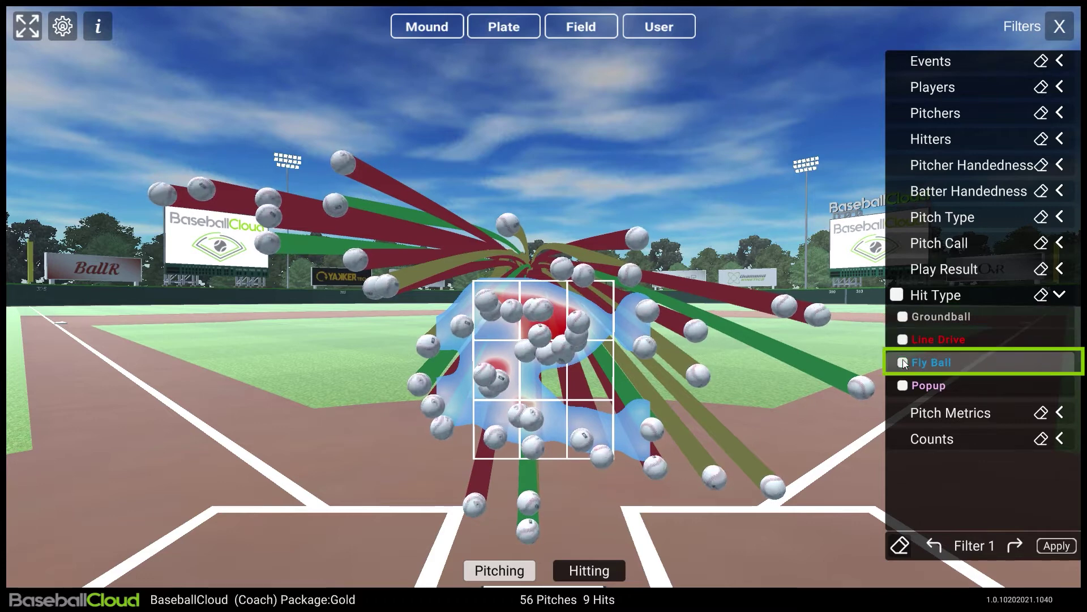
click(902, 385)
click(1041, 295)
Collapse Hit Type and expand Pitch Metrics, scrolling down to the Bearing slider
click(1059, 294)
click(1060, 320)
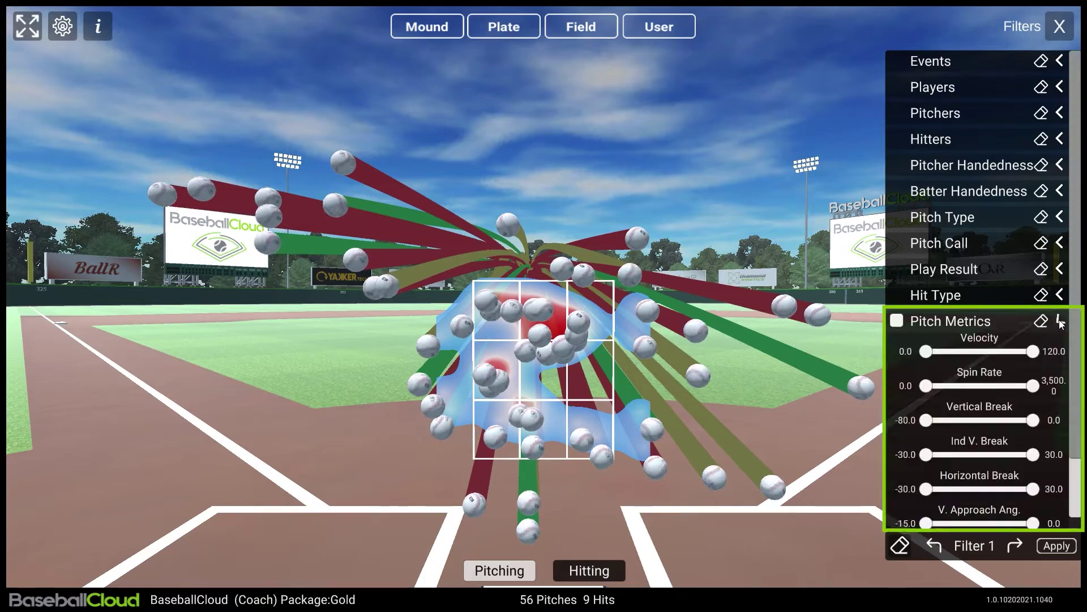
scroll(1076, 404, down, 5)
scroll(1076, 404, down, 3)
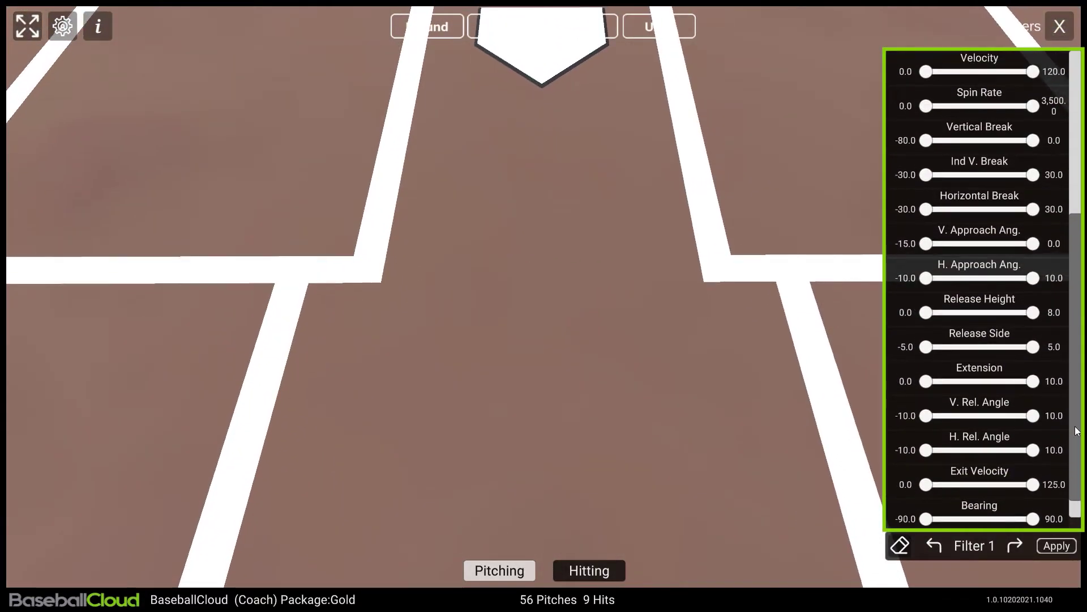
Move the camera to User view 6, then back to the wide view behind the plate
mouse_move(659, 26)
click(714, 55)
click(715, 55)
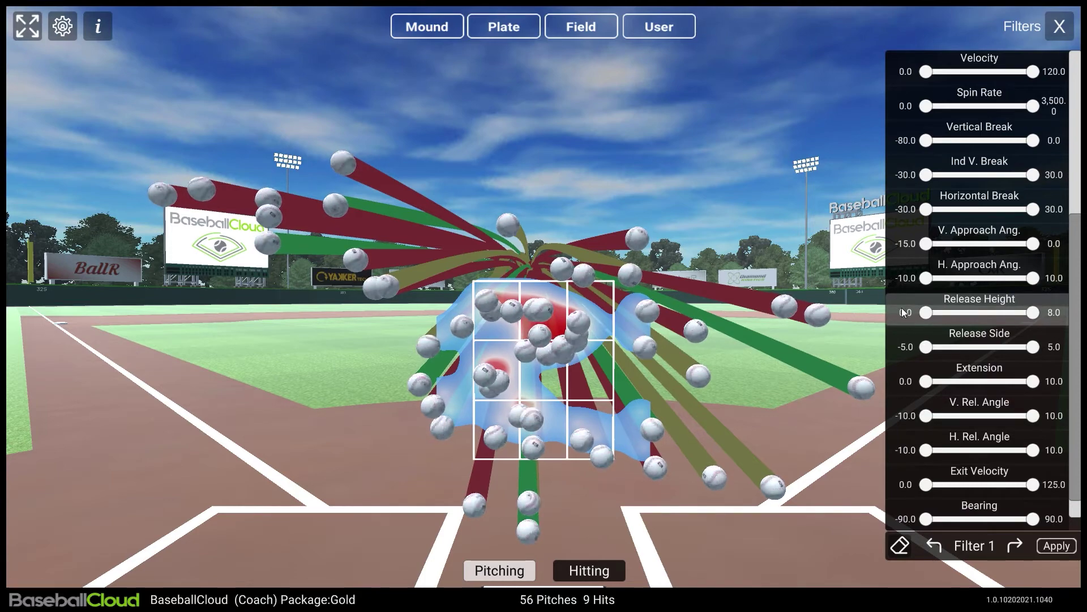
Narrow Extension to 0.0–4.4 (1 pitch), then restore 0.0–10.0 and reapply for 56 pitches
drag(1032, 384, 969, 380)
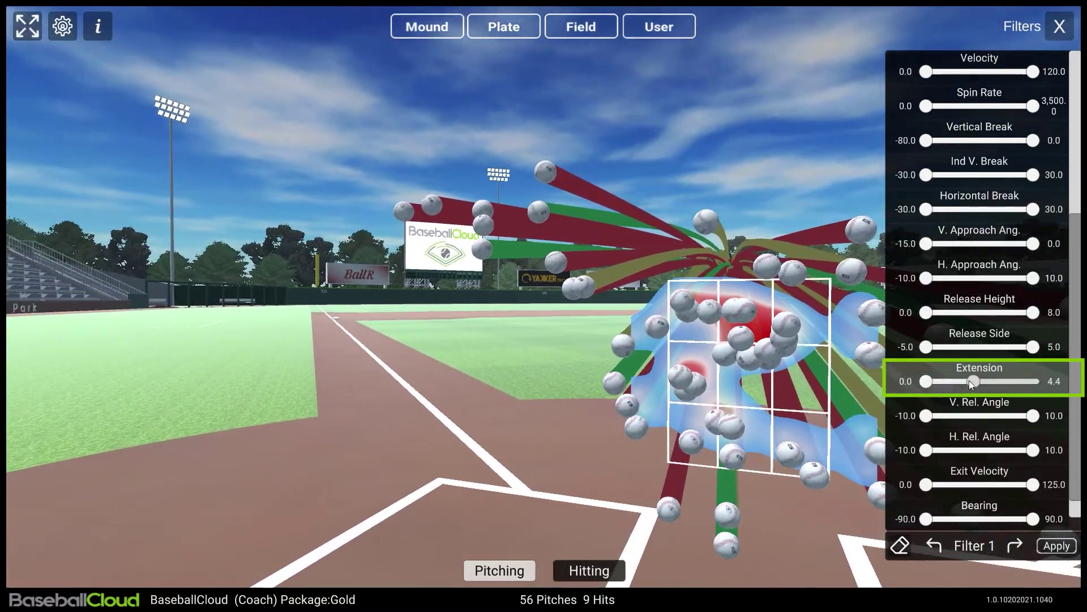
click(717, 52)
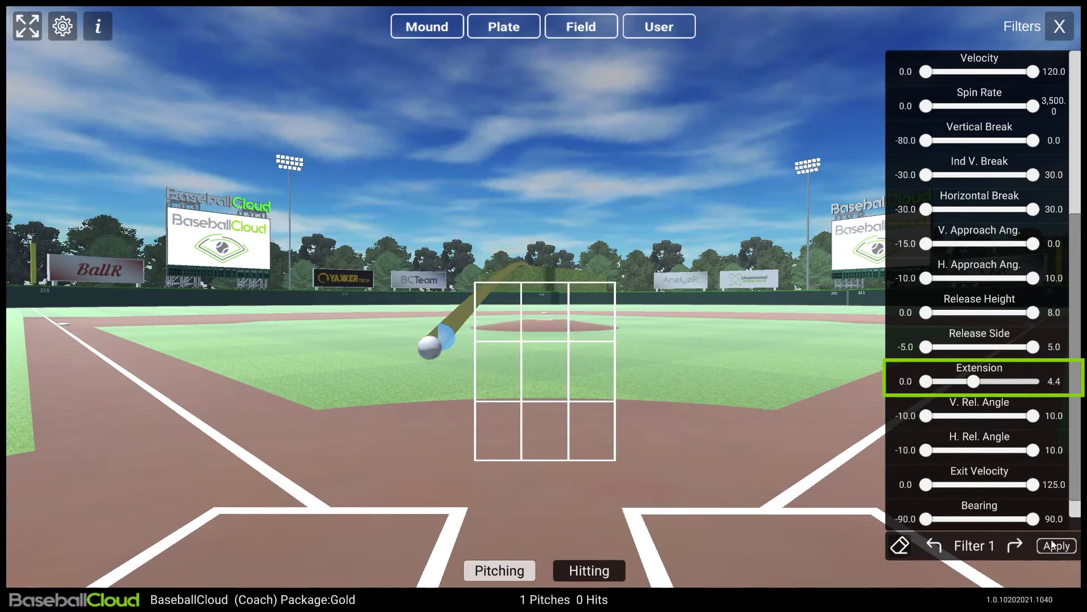
drag(973, 381, 1033, 381)
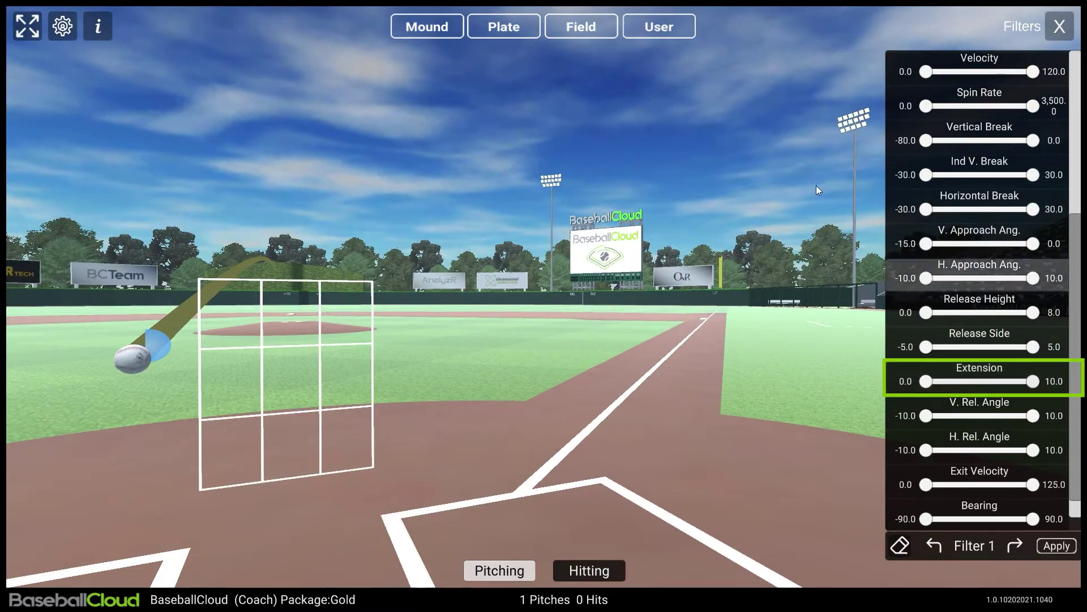
click(719, 46)
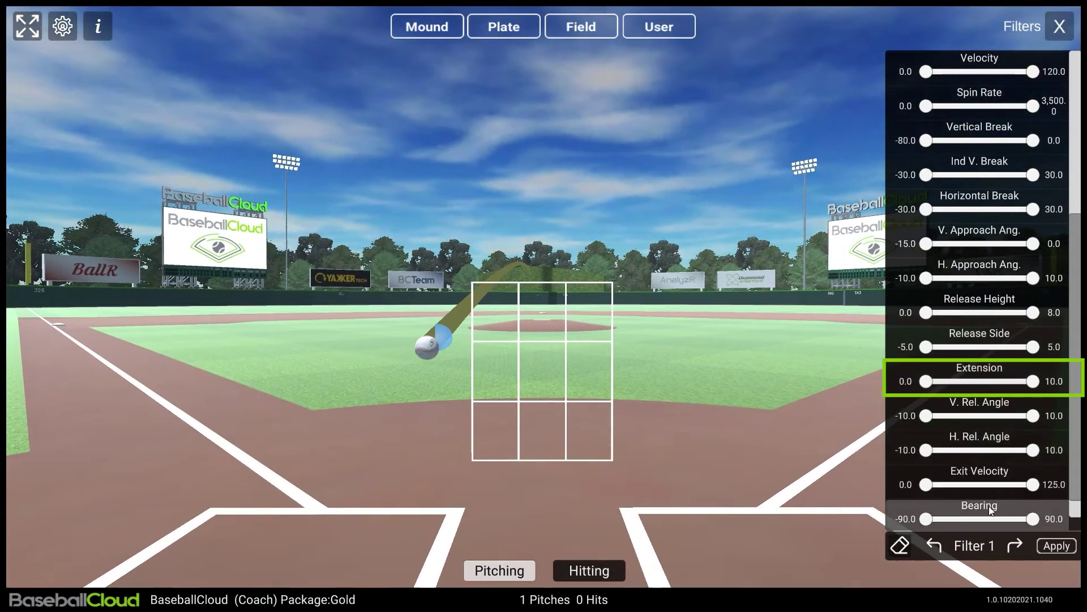
click(1056, 546)
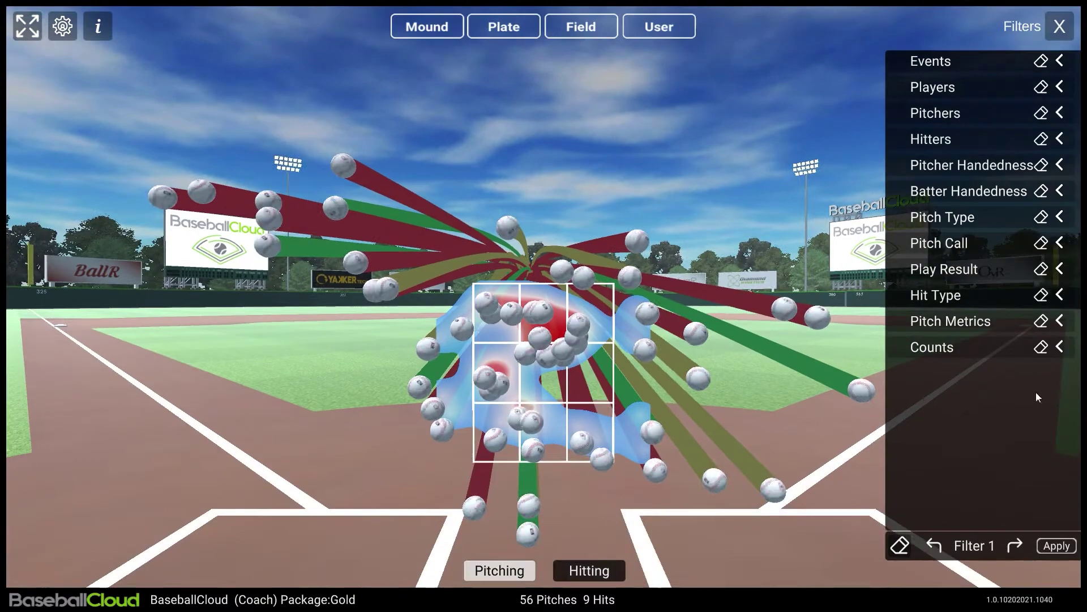
Reveal the Counts options 0-0 through 3-2, switch the camera to a wide view, then collapse Counts
click(1059, 348)
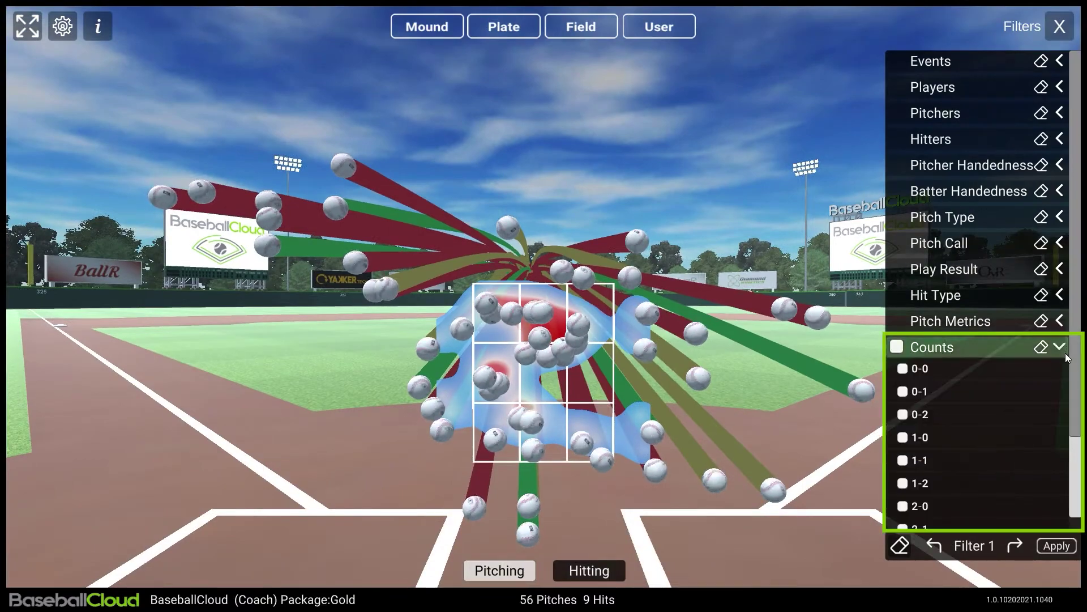
scroll(1073, 407, down, 3)
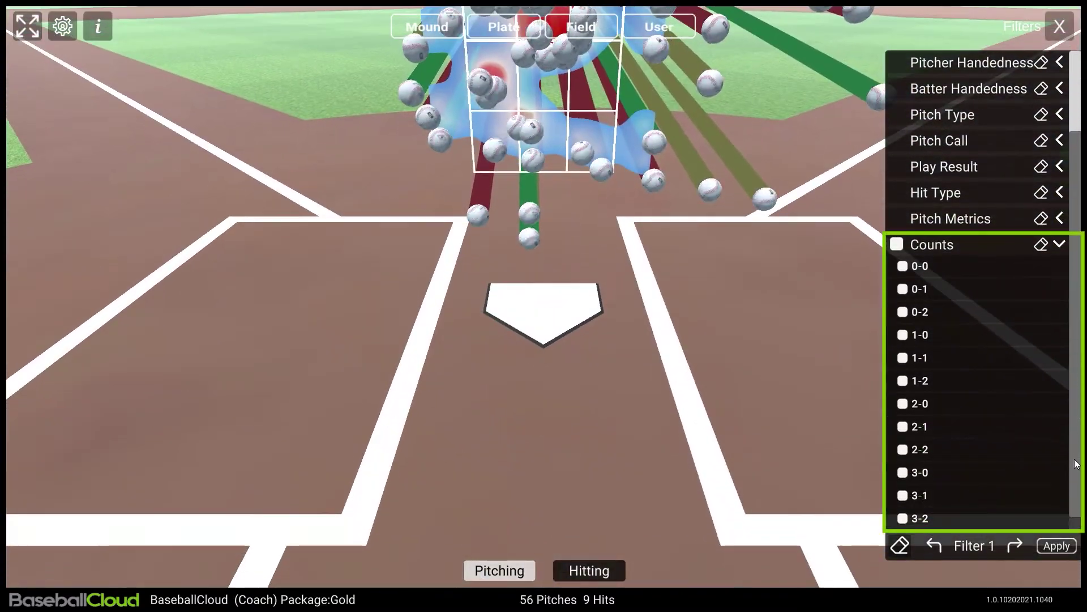
click(716, 49)
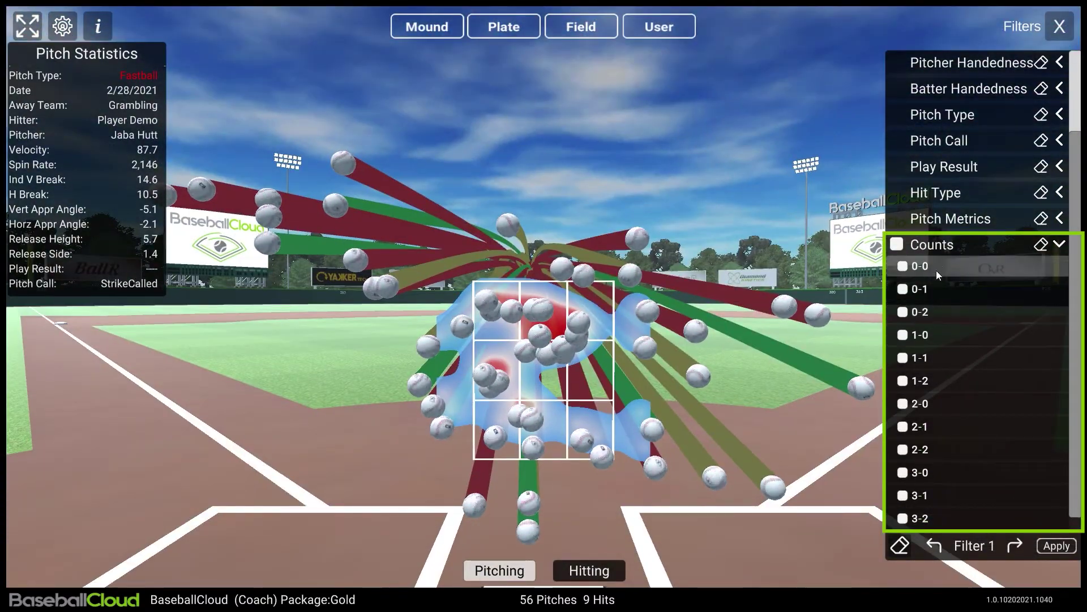
click(1058, 246)
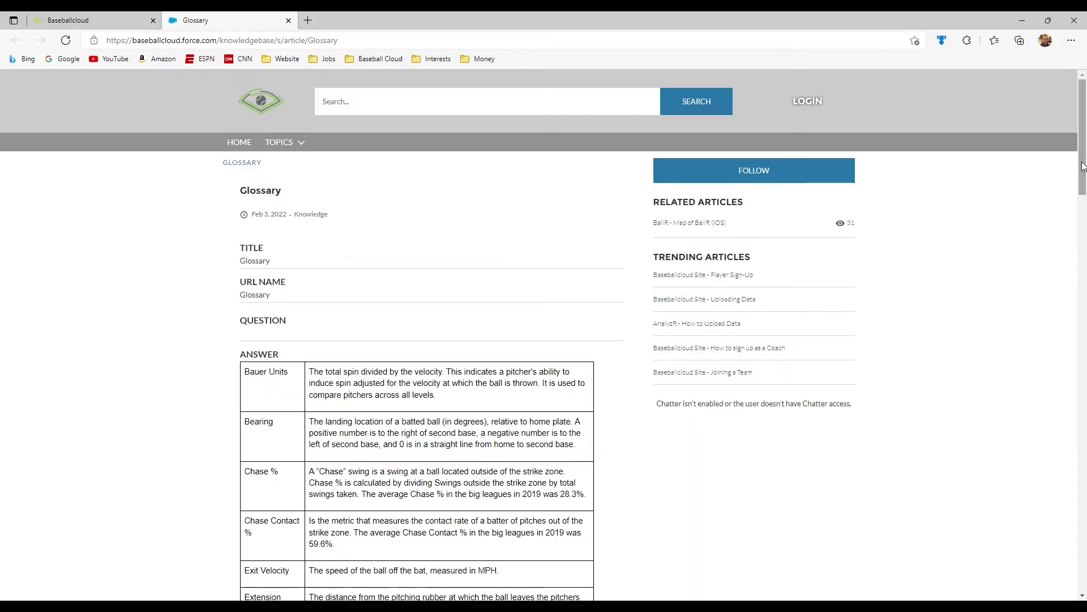
drag(1083, 166, 1076, 513)
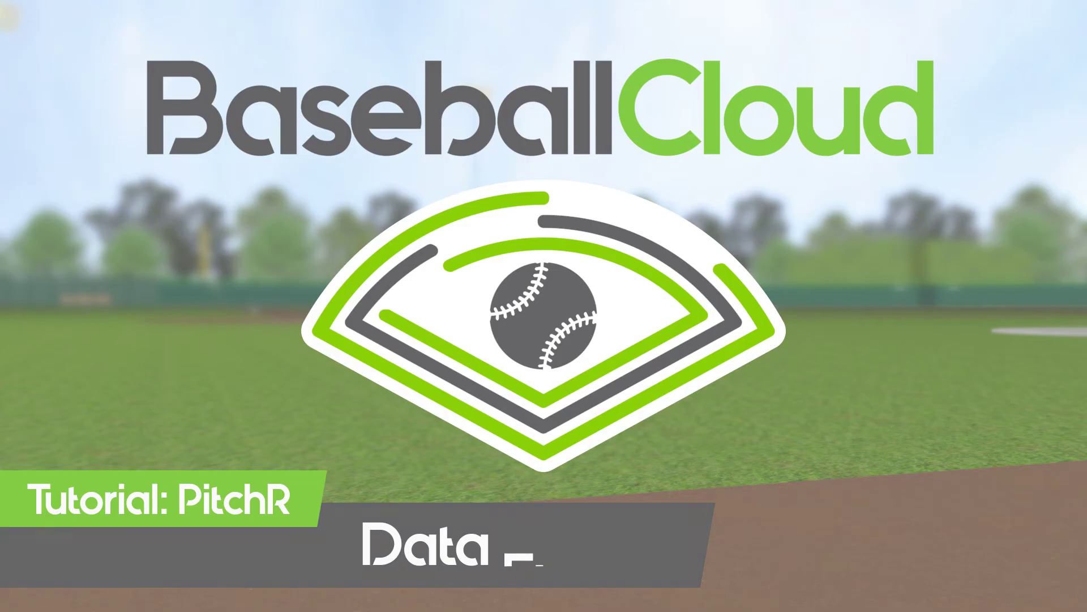